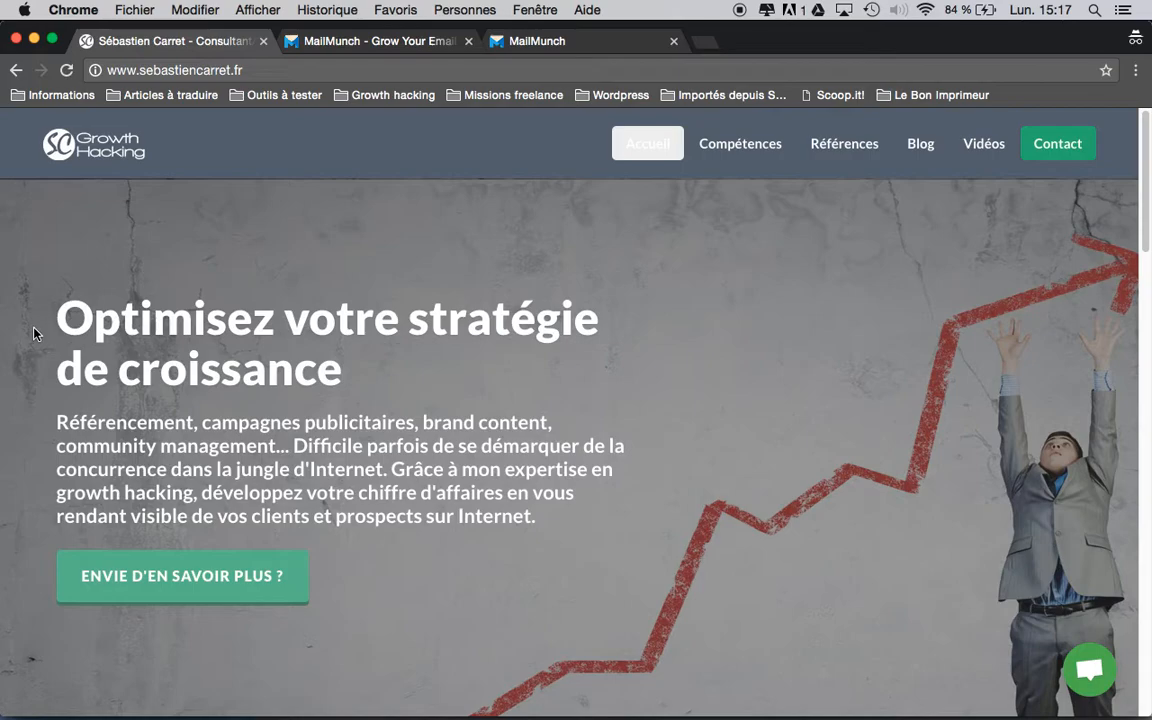
- Examine the growth hacking consultant's homepage from the hero banner down to the contact section and back up
{"action": "scroll", "coordinate": [34, 333], "scroll_direction": "down", "scroll_amount": 1}
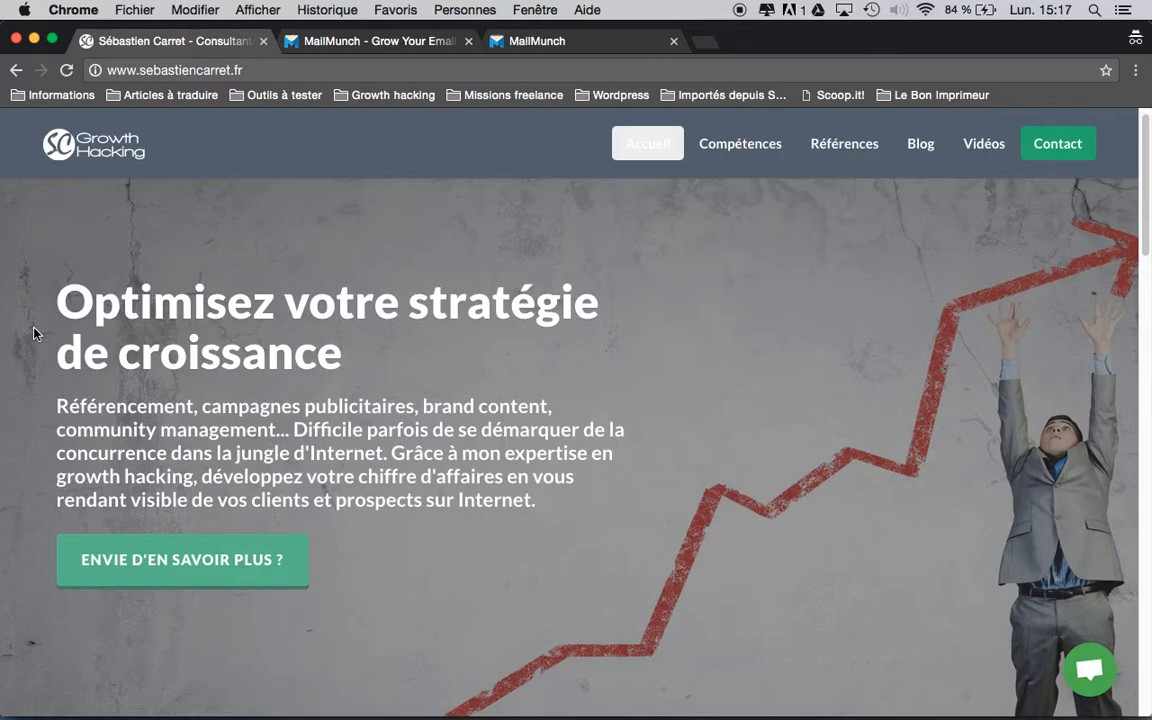
{"action": "scroll", "coordinate": [33, 333], "scroll_direction": "down", "scroll_amount": 4}
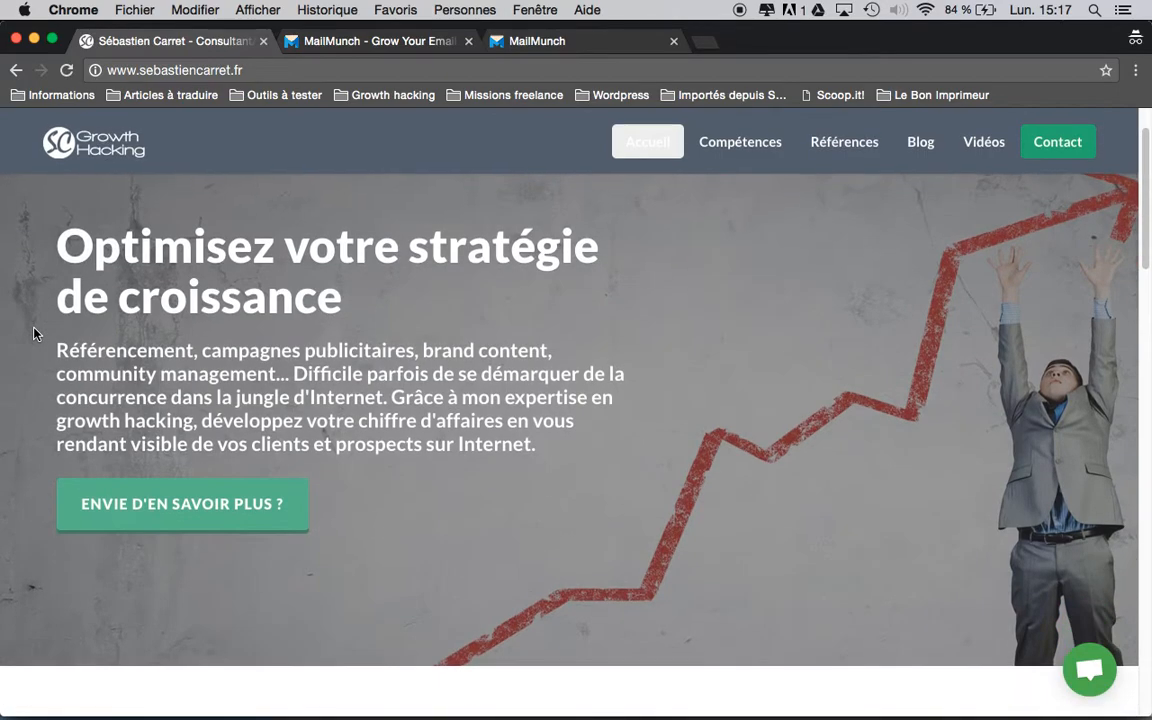
{"action": "scroll", "coordinate": [33, 333], "scroll_direction": "down", "scroll_amount": 10}
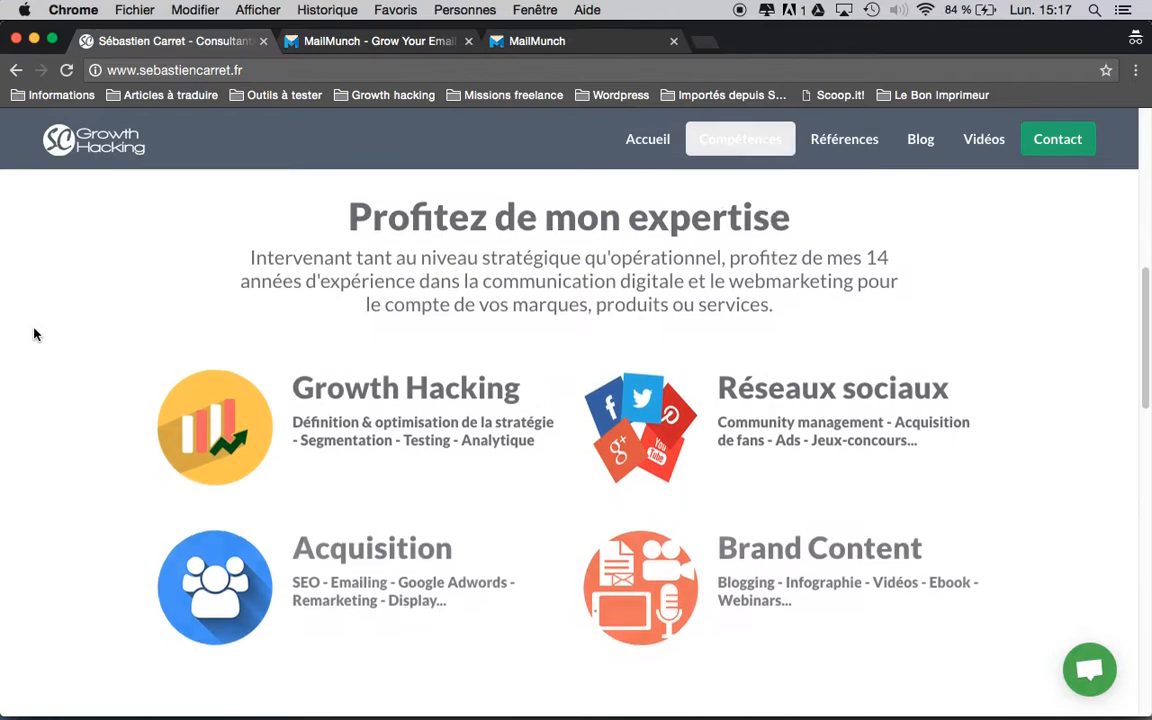
{"action": "scroll", "coordinate": [33, 333], "scroll_direction": "down", "scroll_amount": 10}
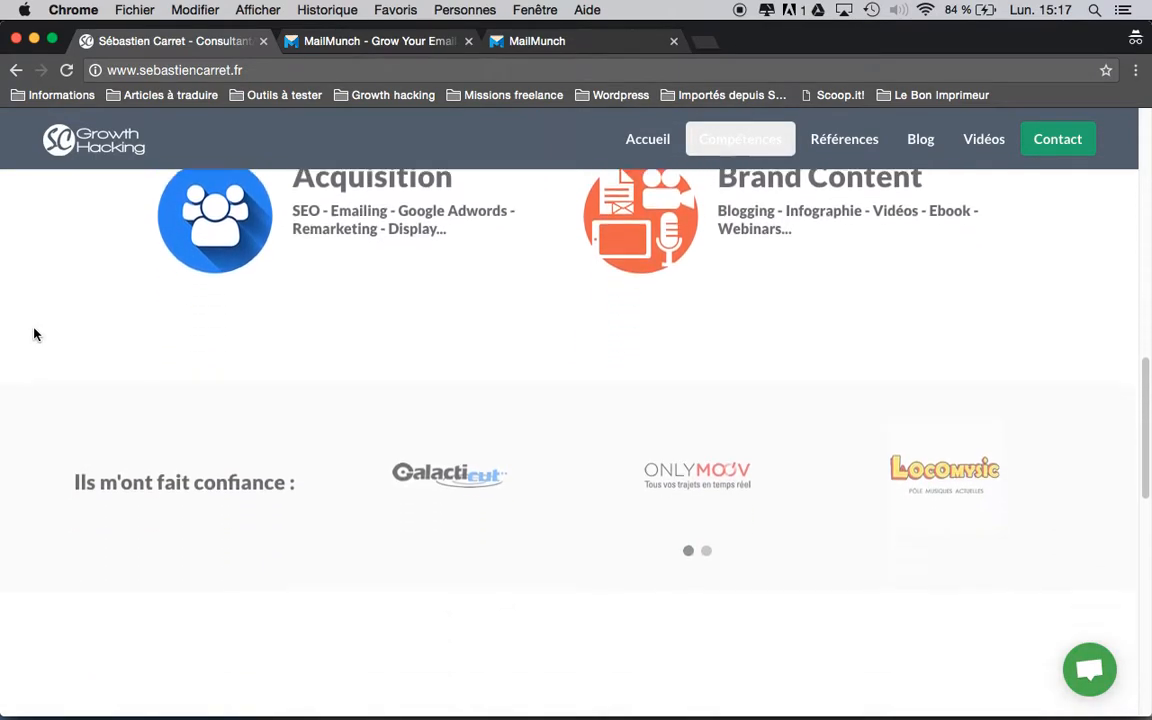
{"action": "scroll", "coordinate": [33, 333], "scroll_direction": "down", "scroll_amount": 6}
{"action": "scroll", "coordinate": [33, 333], "scroll_direction": "up", "scroll_amount": 8}
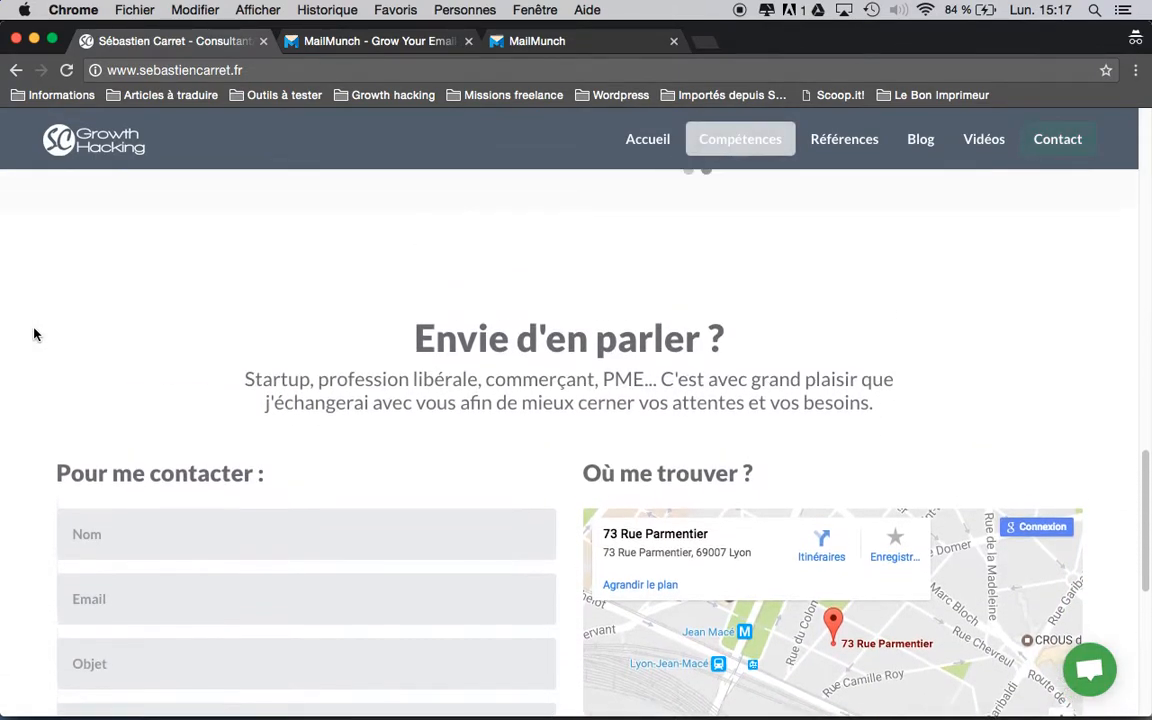
{"action": "scroll", "coordinate": [33, 333], "scroll_direction": "up", "scroll_amount": 17}
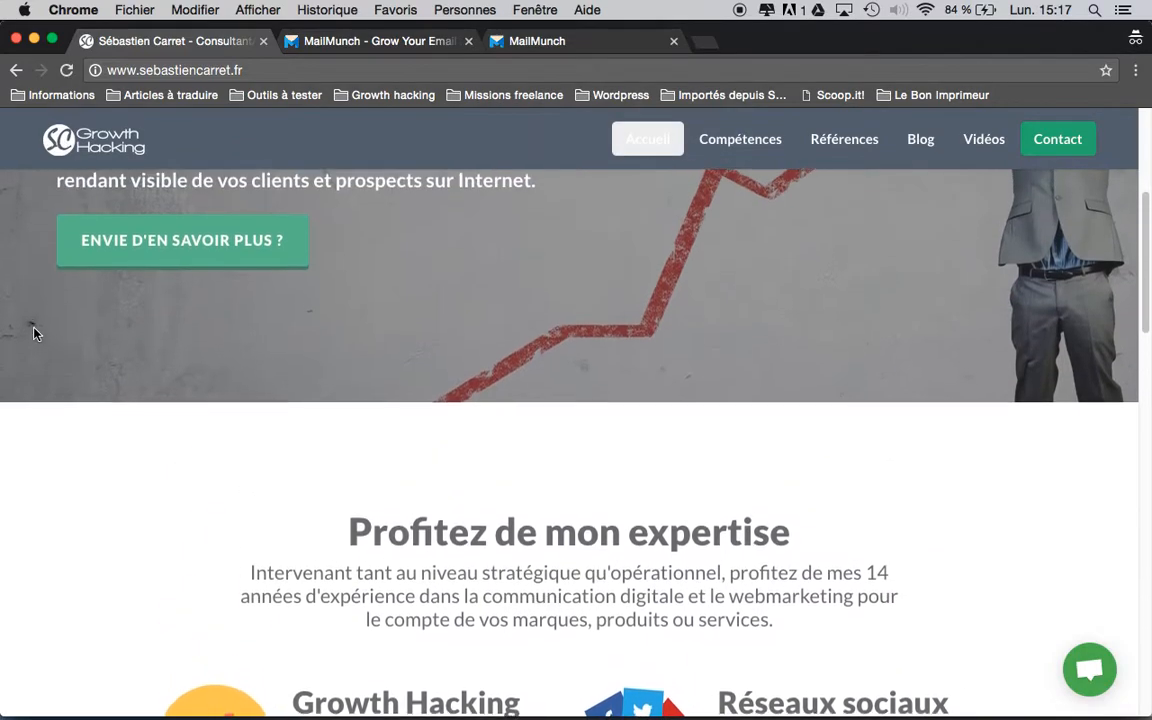
{"action": "scroll", "coordinate": [33, 333], "scroll_direction": "up", "scroll_amount": 5}
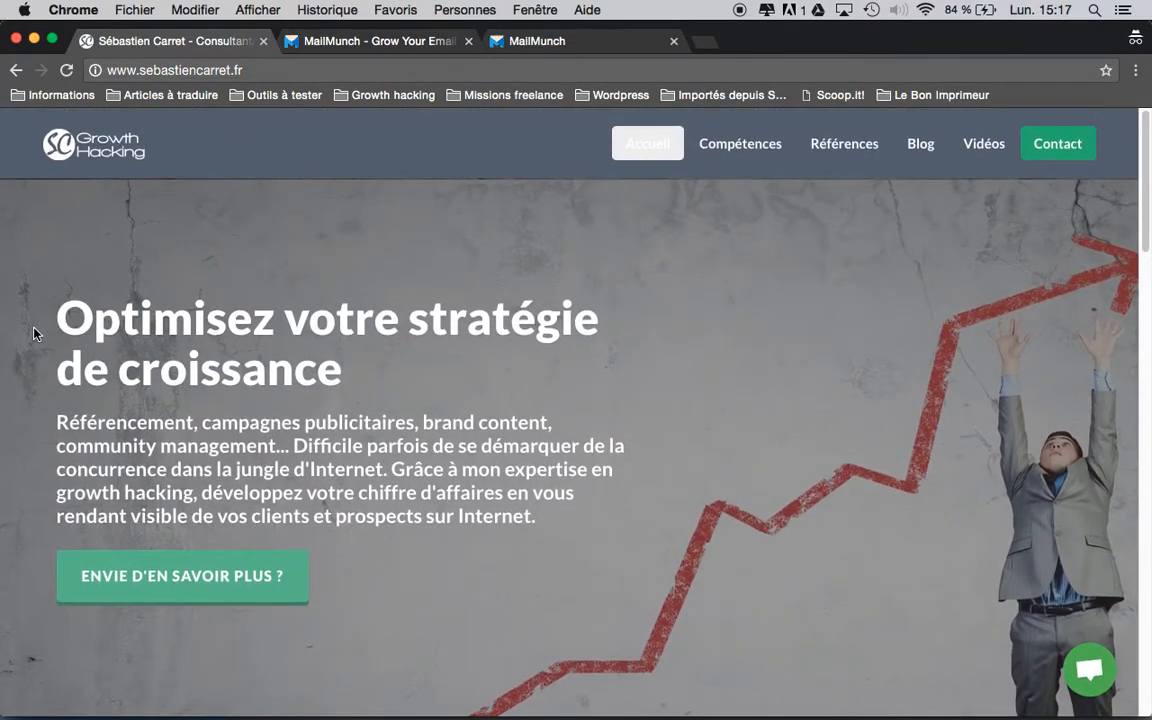
- Trigger the homepage's exit-intent signup popup by moving to leave the page, and dismiss it
{"action": "mouse_move", "coordinate": [389, 71]}
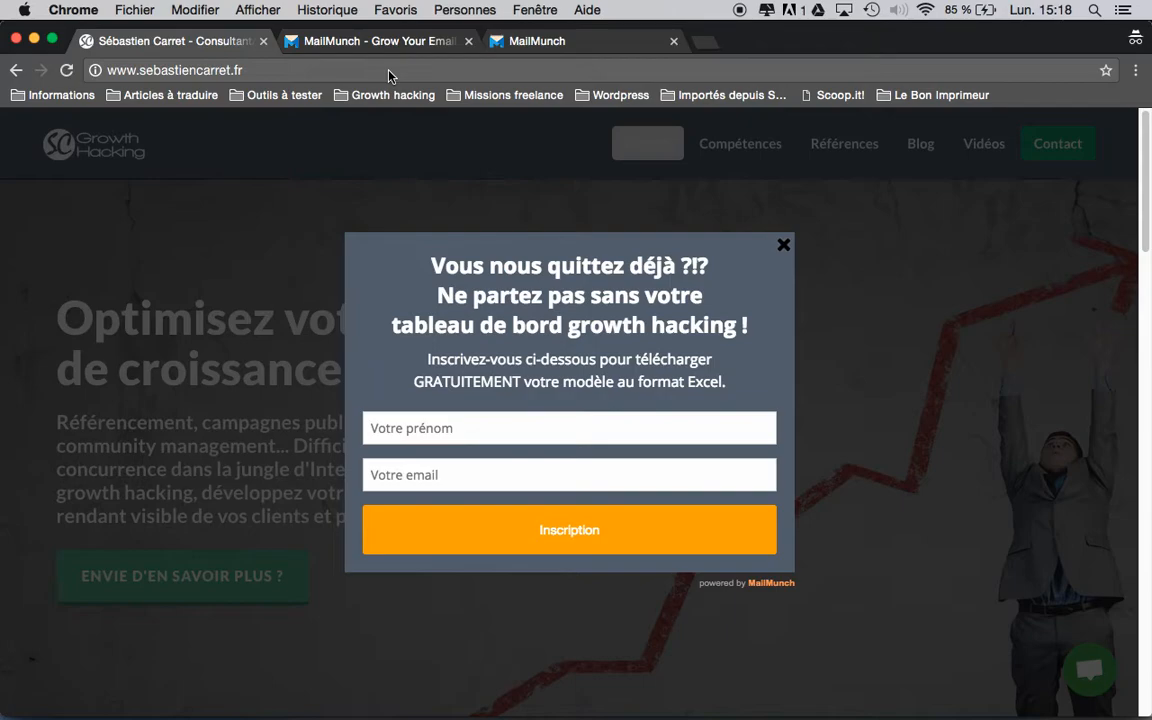
{"action": "left_click", "coordinate": [784, 246]}
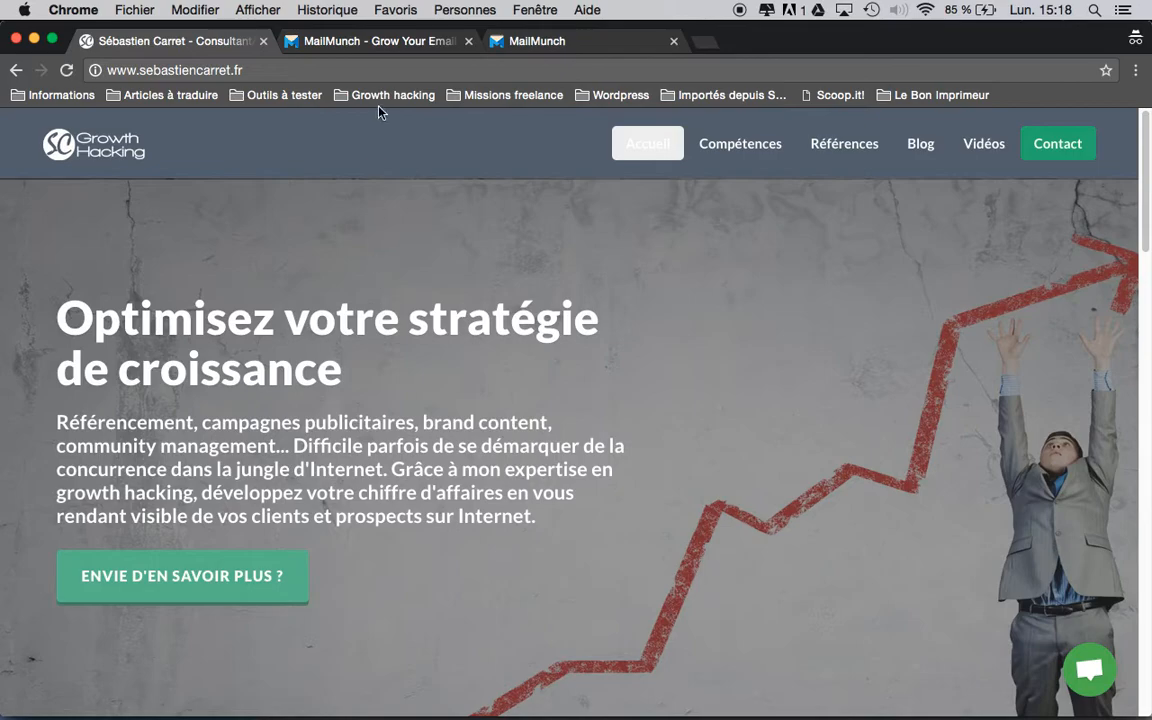
- Close the consultant's website and examine the Free, Silver, Gold and Agency plans on the MailMunch pricing page
{"action": "left_click", "coordinate": [263, 41]}
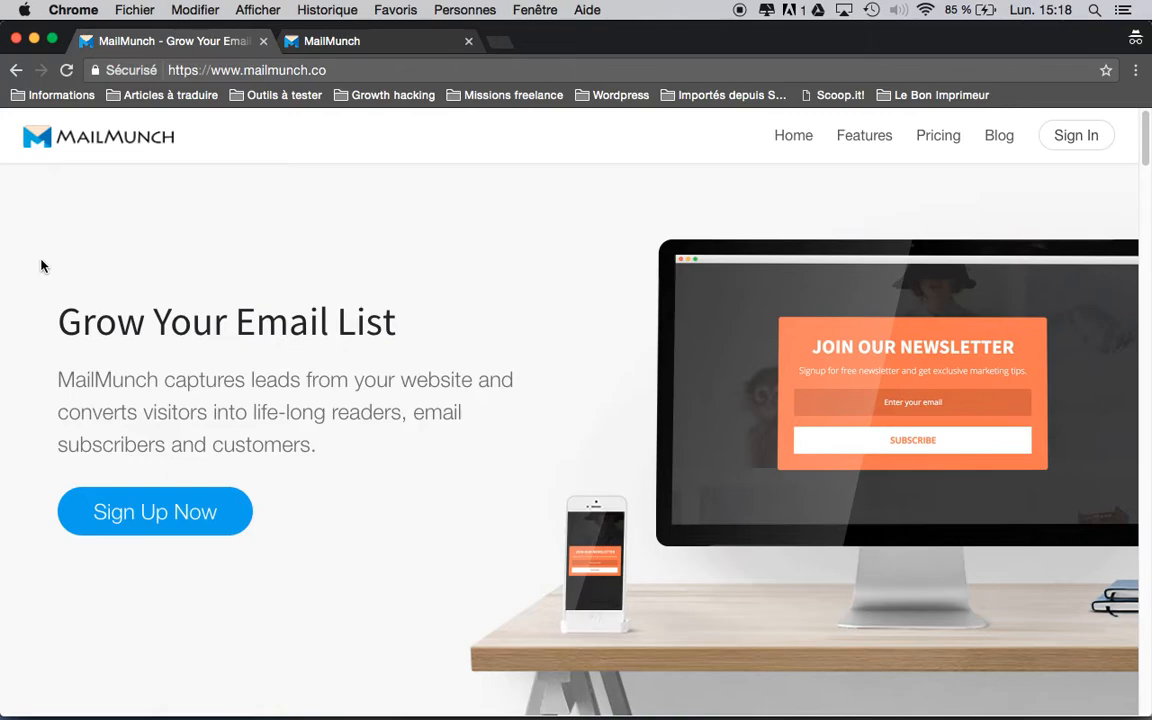
{"action": "left_click", "coordinate": [938, 140]}
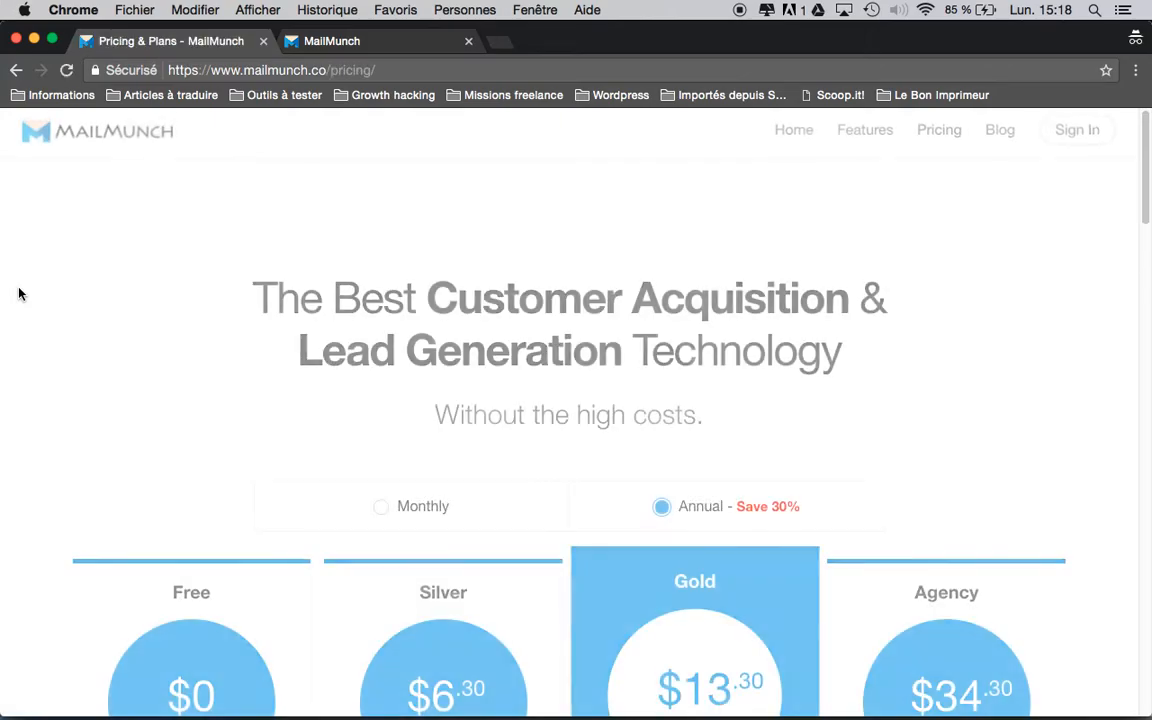
{"action": "scroll", "coordinate": [20, 293], "scroll_direction": "down", "scroll_amount": 5}
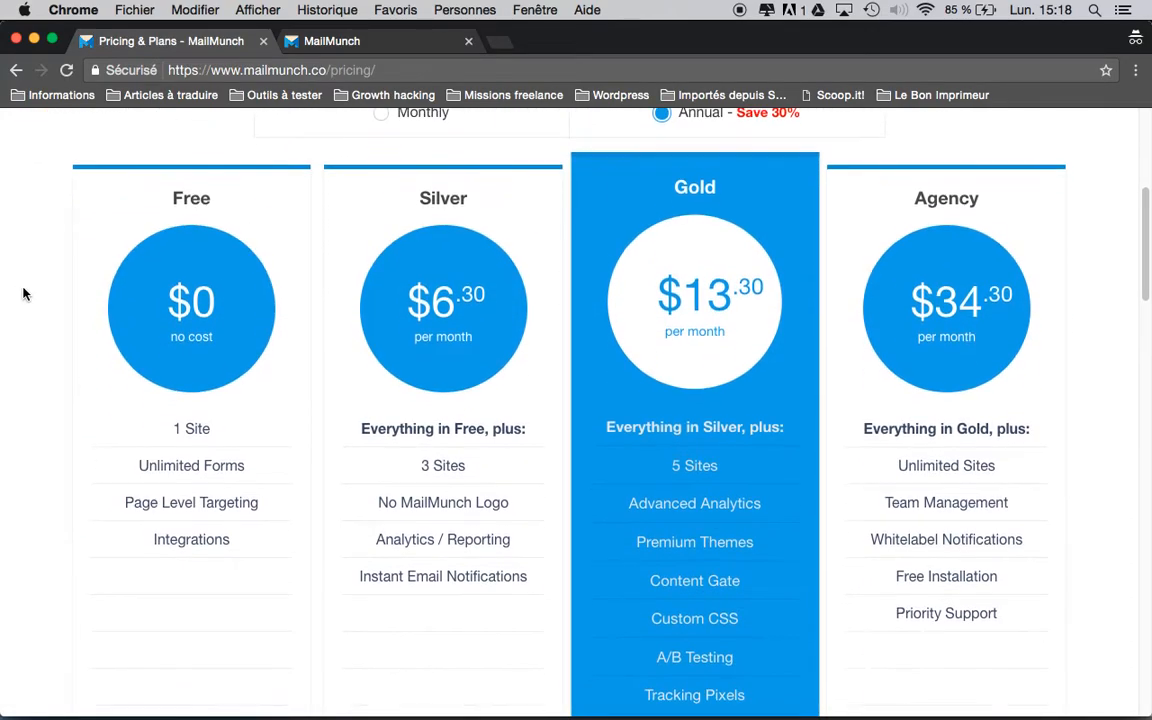
{"action": "scroll", "coordinate": [24, 293], "scroll_direction": "down", "scroll_amount": 2}
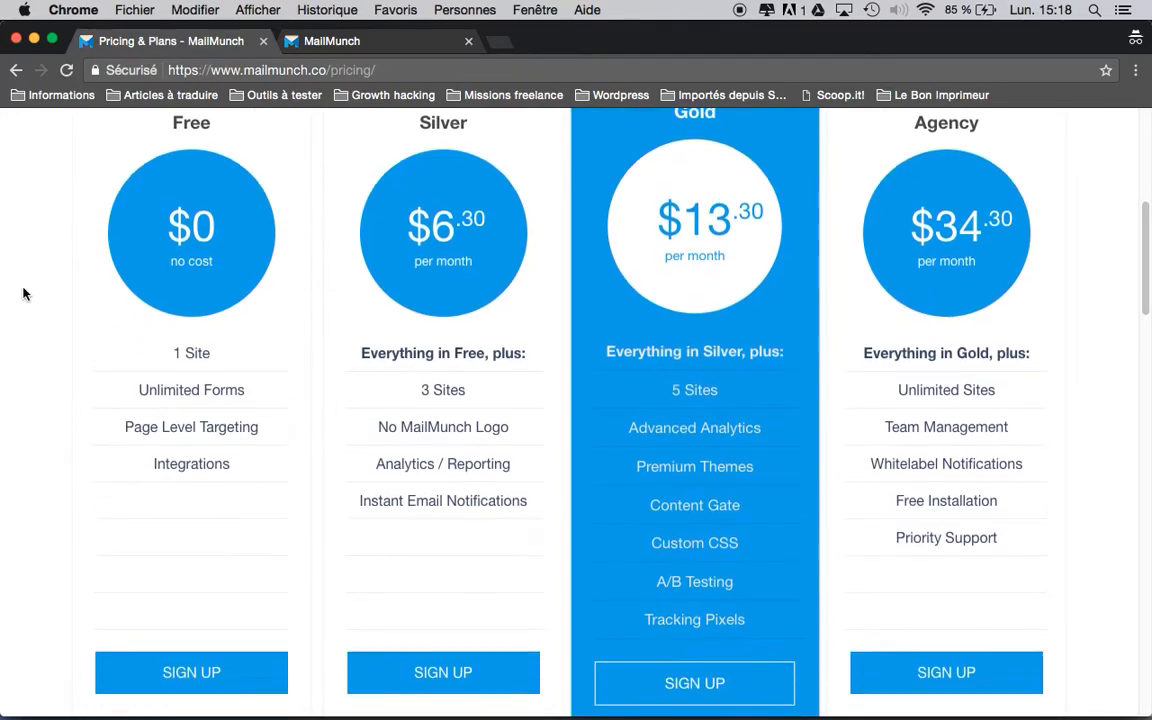
{"action": "scroll", "coordinate": [24, 293], "scroll_direction": "up", "scroll_amount": 5}
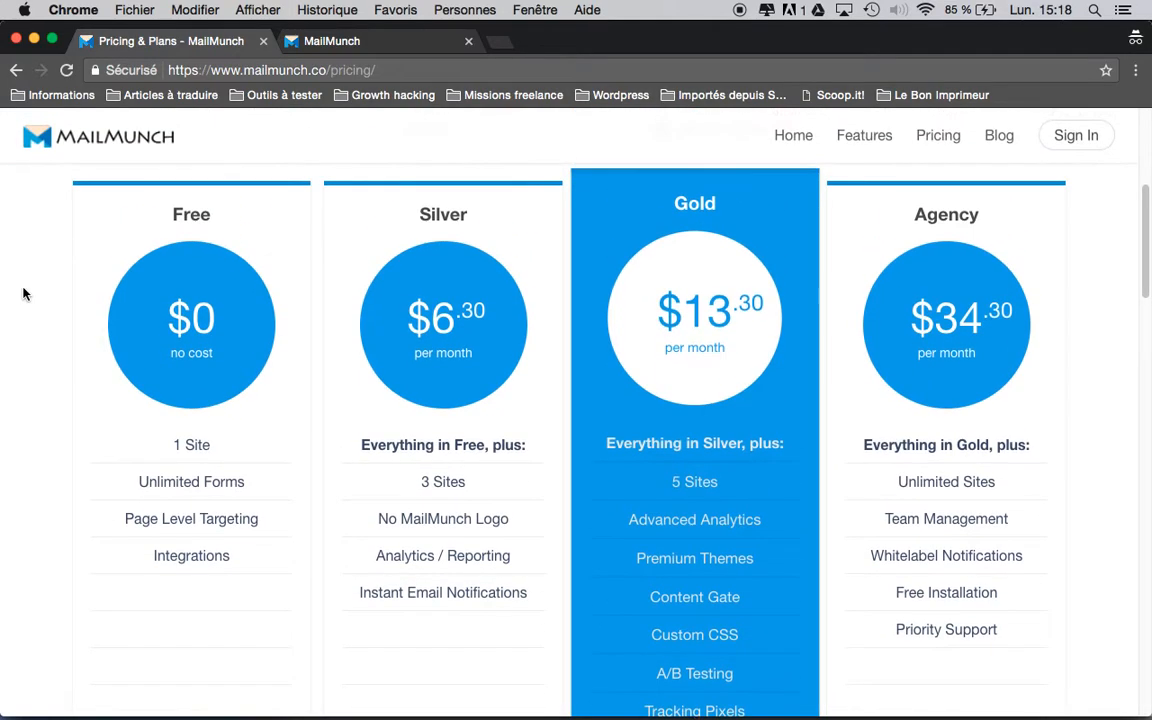
{"action": "scroll", "coordinate": [24, 293], "scroll_direction": "up", "scroll_amount": 2}
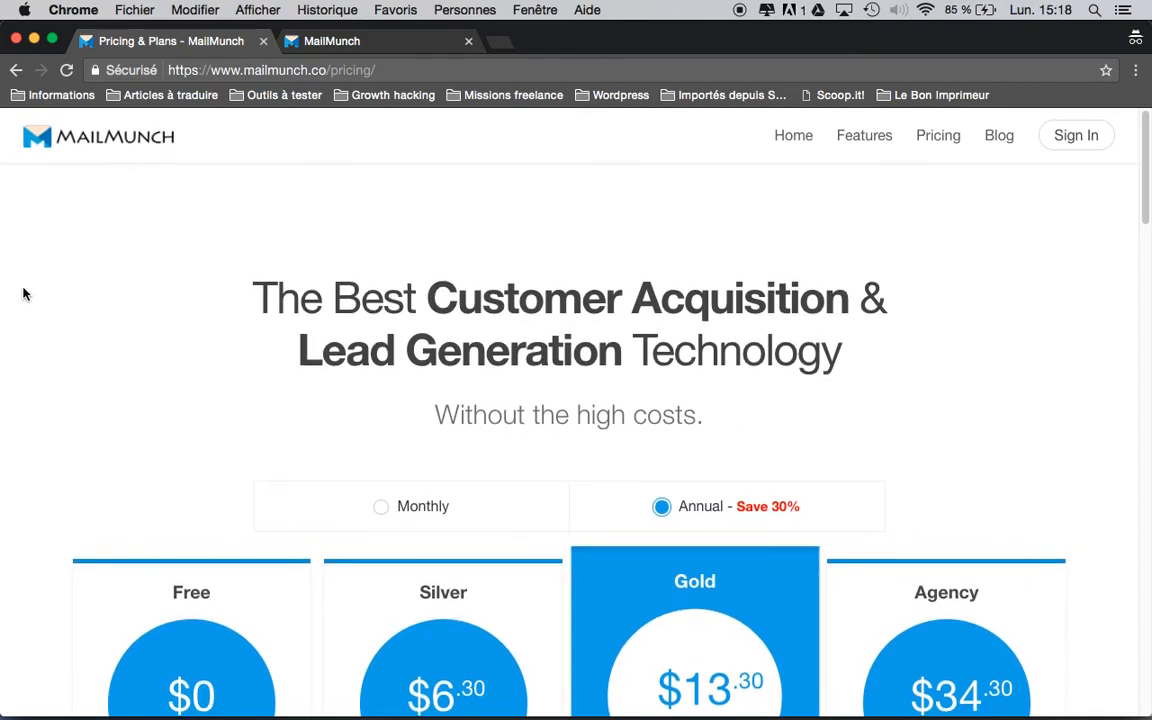
- Switch to the MailMunch popup editor and look through the available free and premium themes
{"action": "left_click", "coordinate": [372, 48]}
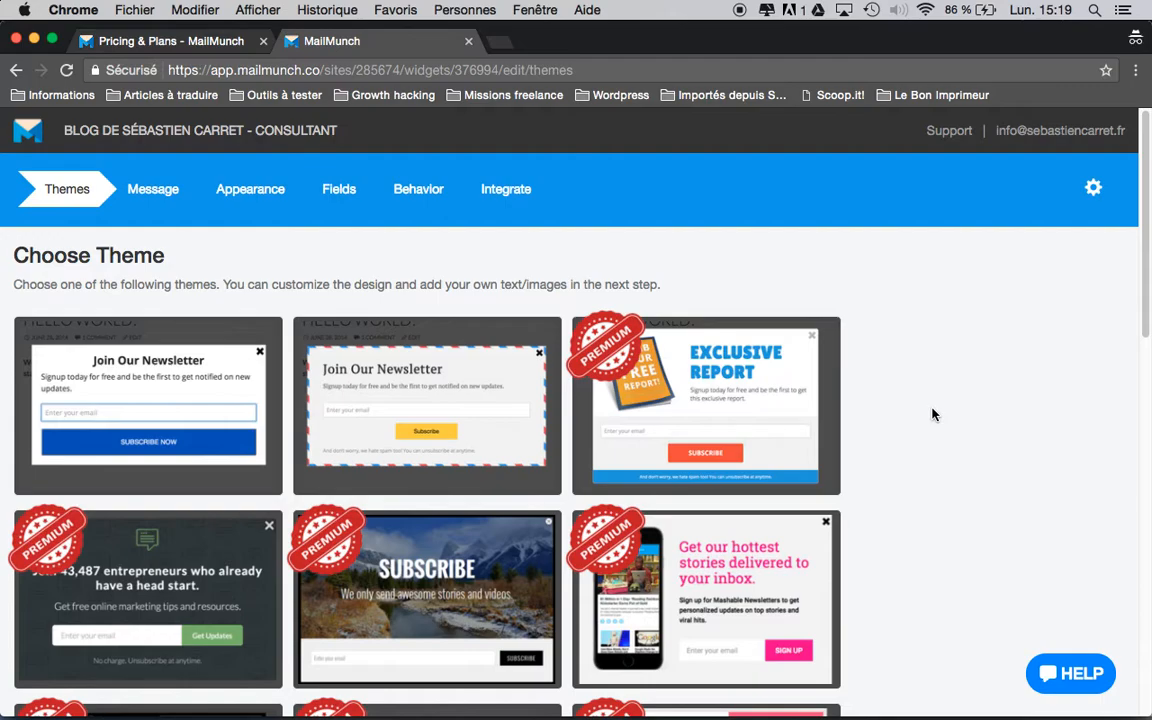
{"action": "scroll", "coordinate": [932, 414], "scroll_direction": "down", "scroll_amount": 5}
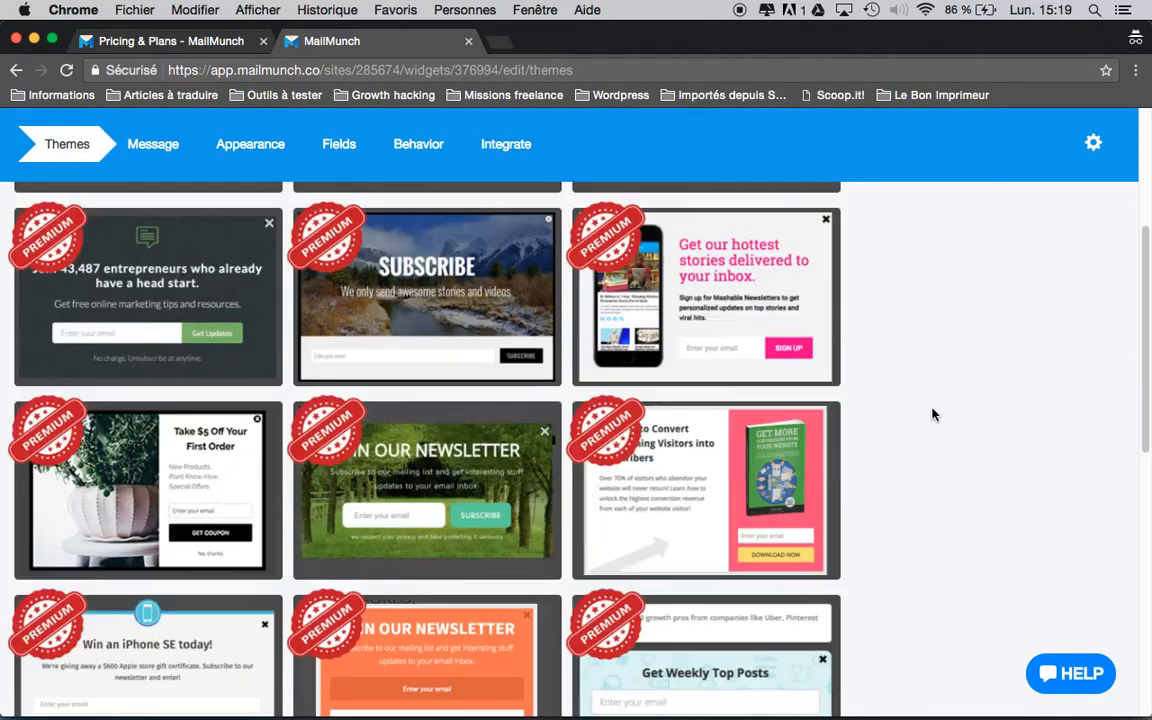
{"action": "scroll", "coordinate": [932, 414], "scroll_direction": "down", "scroll_amount": 4}
{"action": "scroll", "coordinate": [932, 414], "scroll_direction": "up", "scroll_amount": 8}
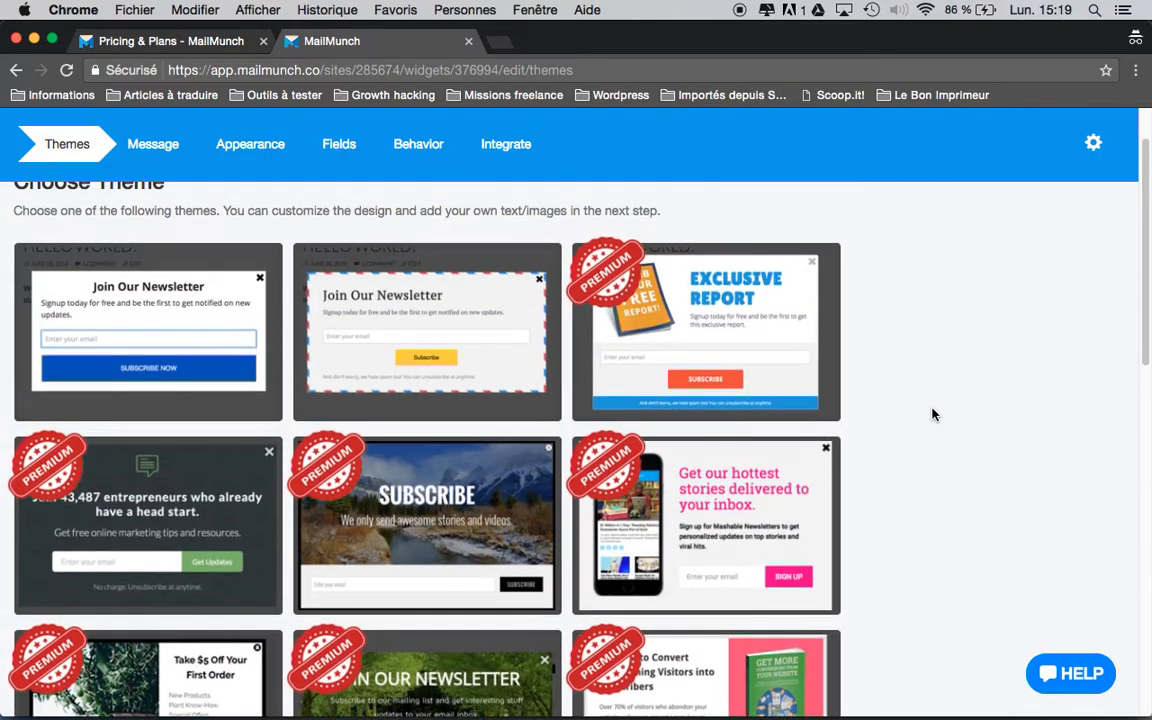
- Open the popup's message settings and preview the thank-you screen through its success headline
{"action": "left_click", "coordinate": [147, 145]}
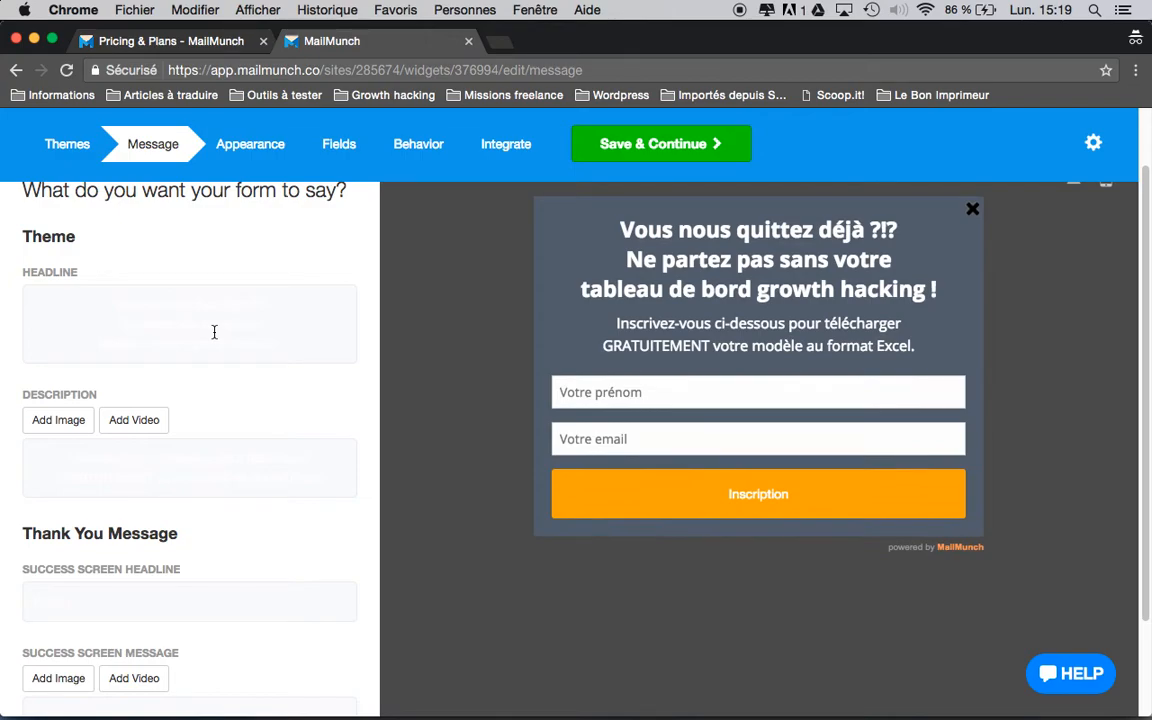
{"action": "left_click", "coordinate": [278, 602]}
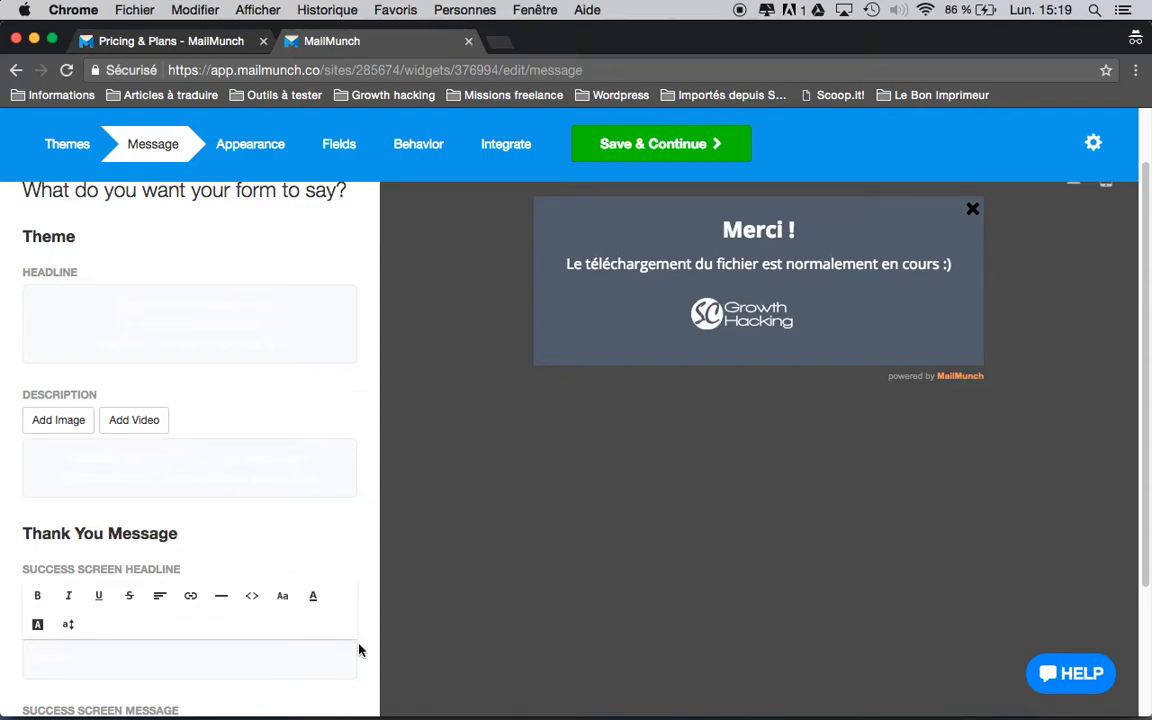
- Review the popup's appearance settings for colors and size
{"action": "left_click", "coordinate": [255, 150]}
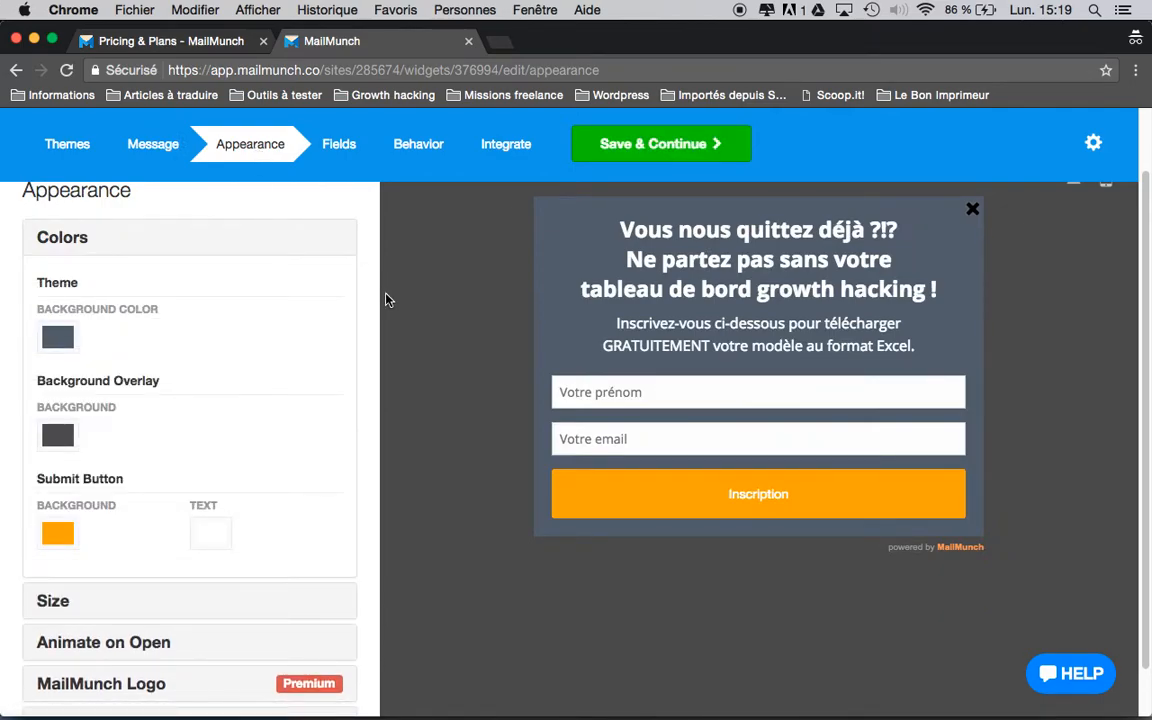
{"action": "scroll", "coordinate": [388, 300], "scroll_direction": "down", "scroll_amount": 2}
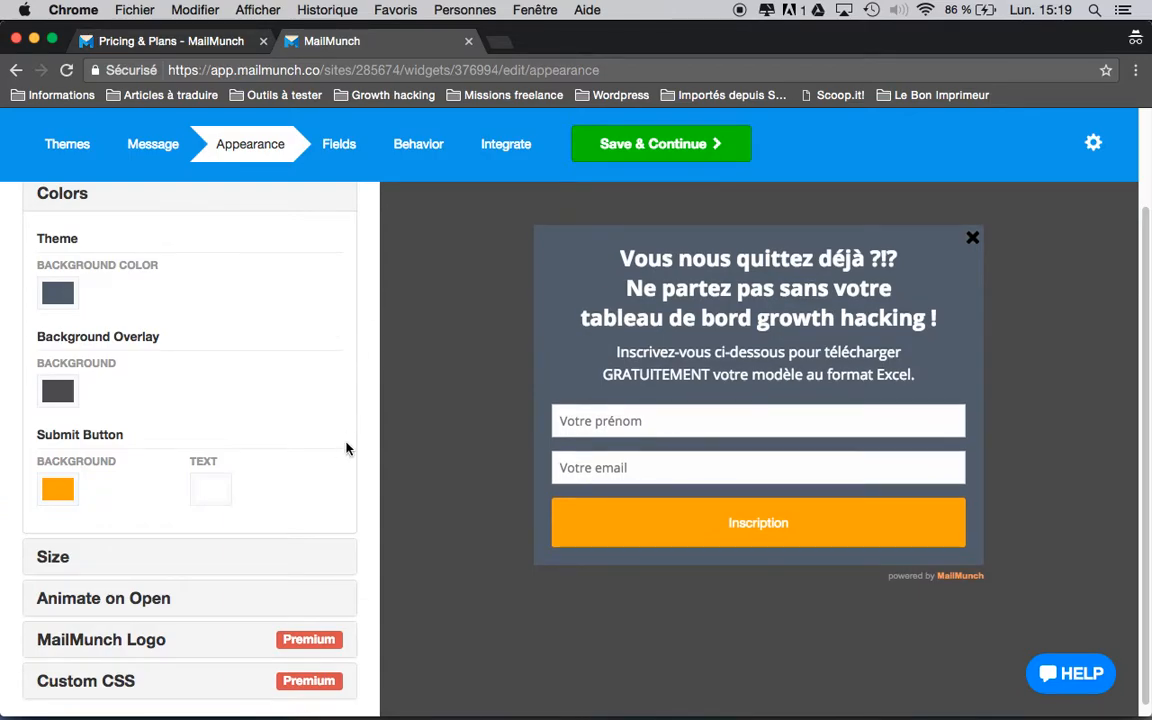
{"action": "scroll", "coordinate": [346, 449], "scroll_direction": "down", "scroll_amount": 1}
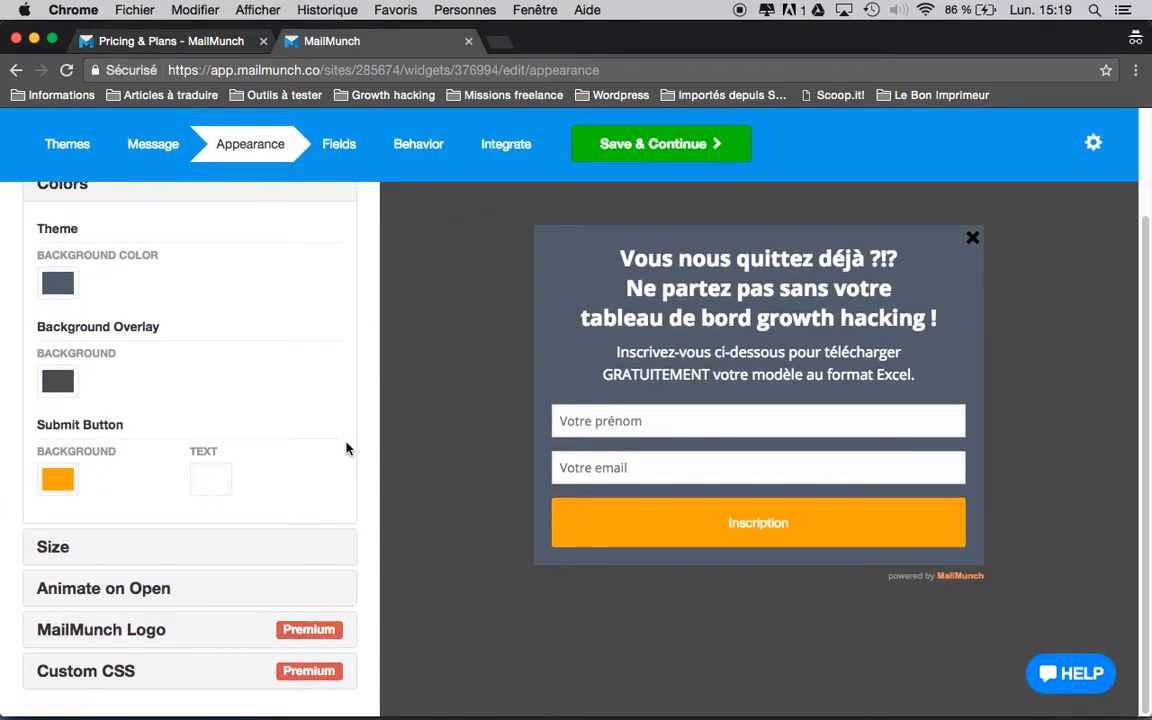
{"action": "left_click", "coordinate": [271, 547]}
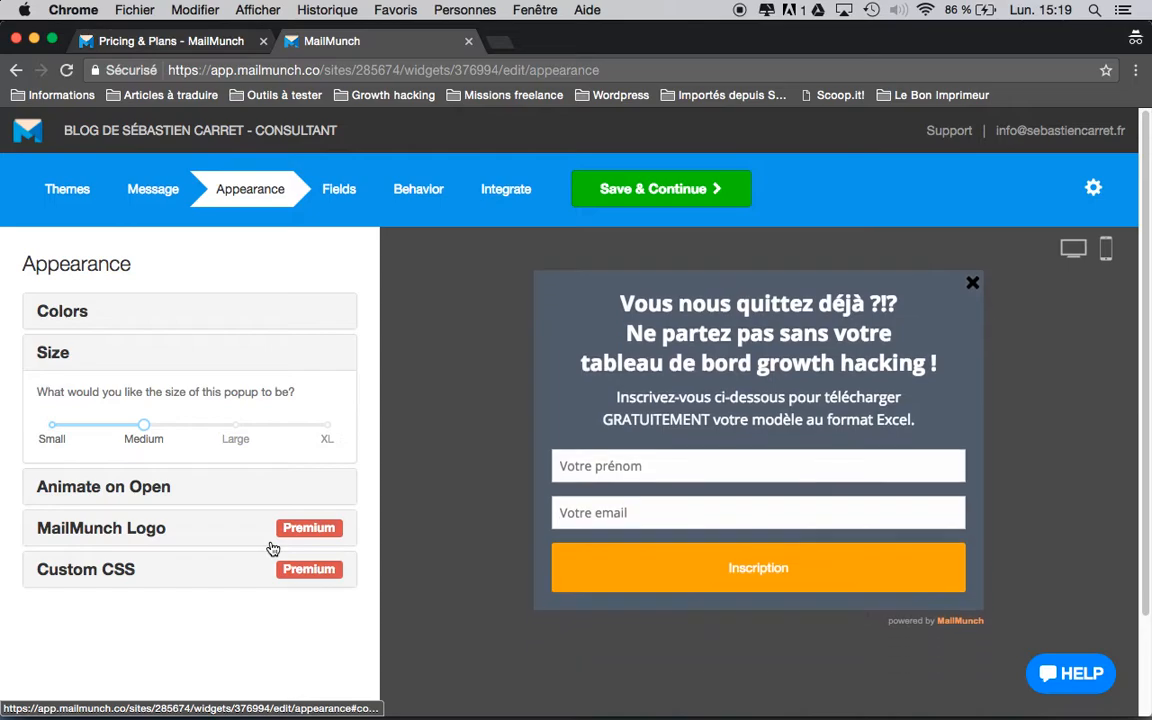
- Preview the Swing and Tada opening animations on the popup, and set the animation back to Bounce In Down
{"action": "left_click", "coordinate": [170, 484]}
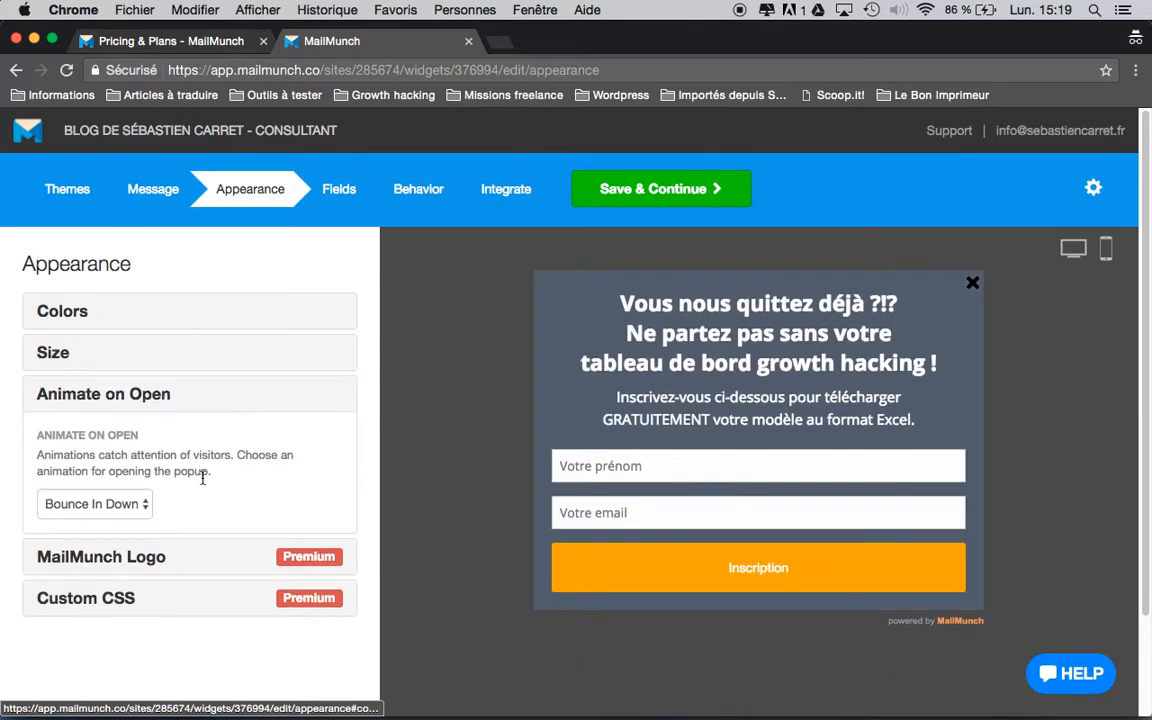
{"action": "left_click", "coordinate": [120, 504]}
{"action": "left_click", "coordinate": [126, 521]}
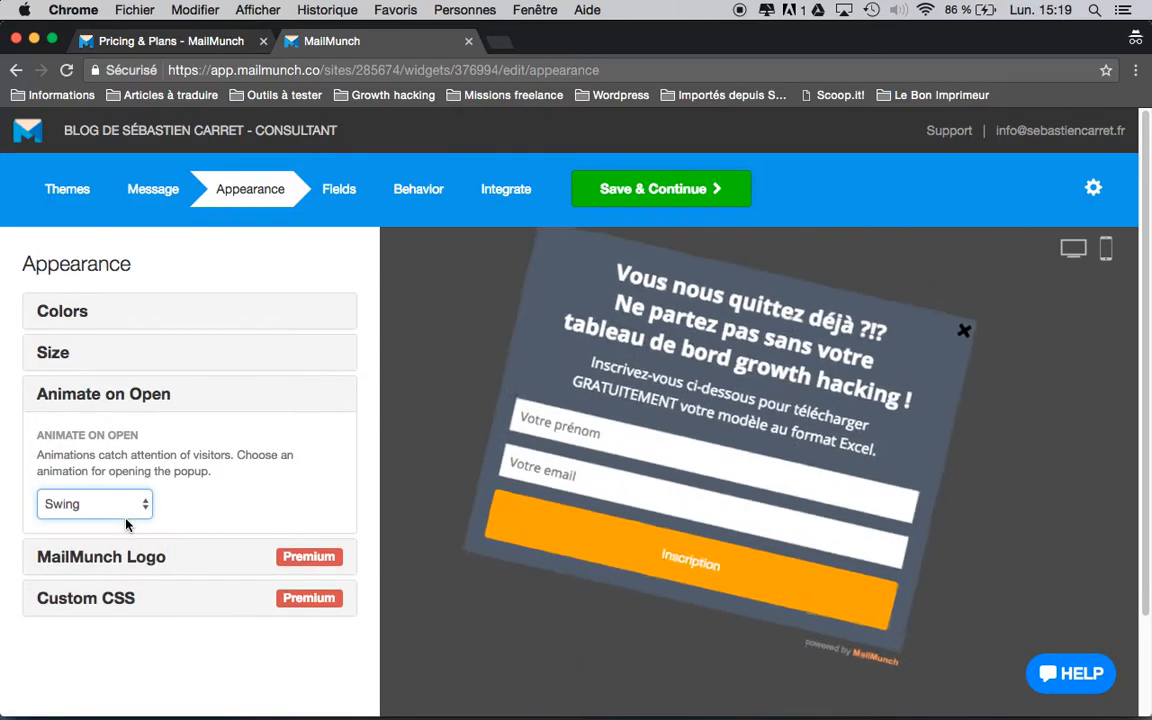
{"action": "left_click", "coordinate": [130, 510]}
{"action": "left_click", "coordinate": [117, 541]}
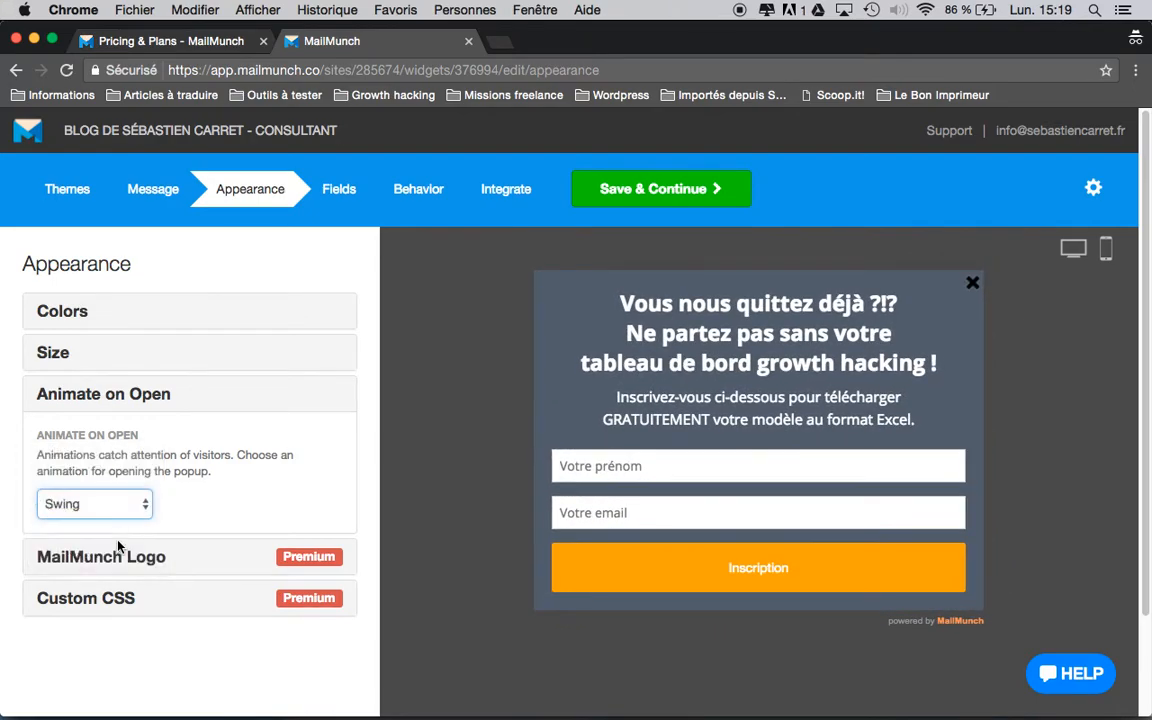
{"action": "left_click", "coordinate": [116, 508]}
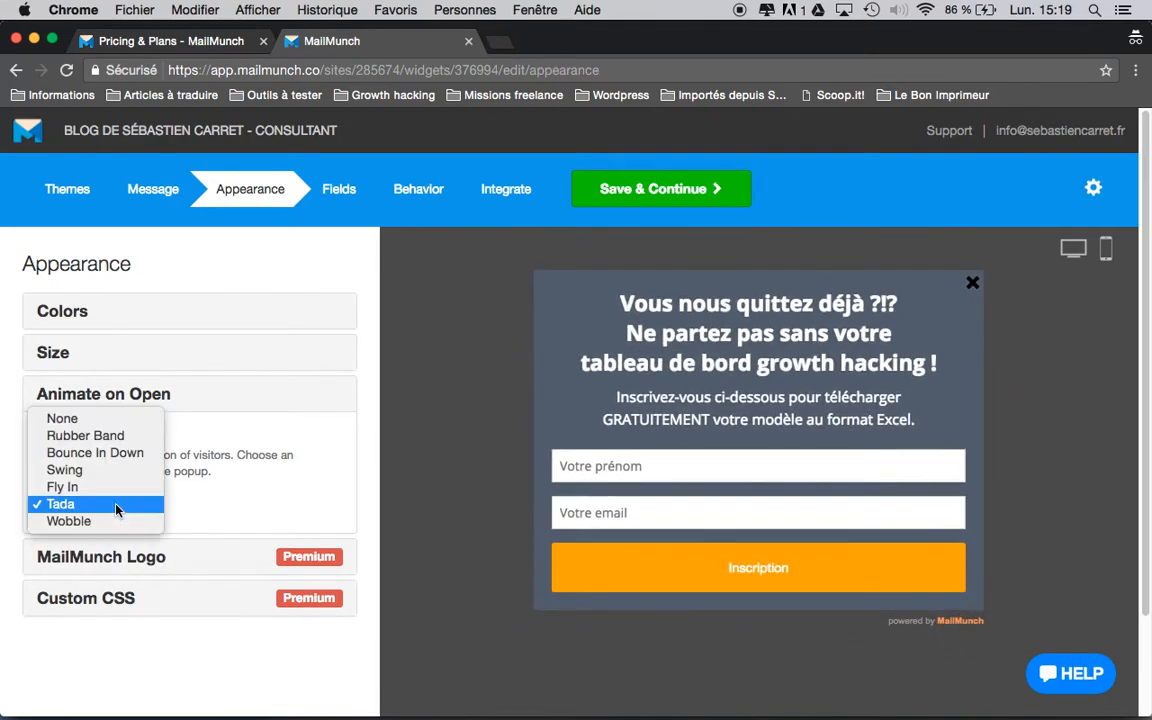
{"action": "key", "text": "Escape"}
{"action": "left_click", "coordinate": [121, 457]}
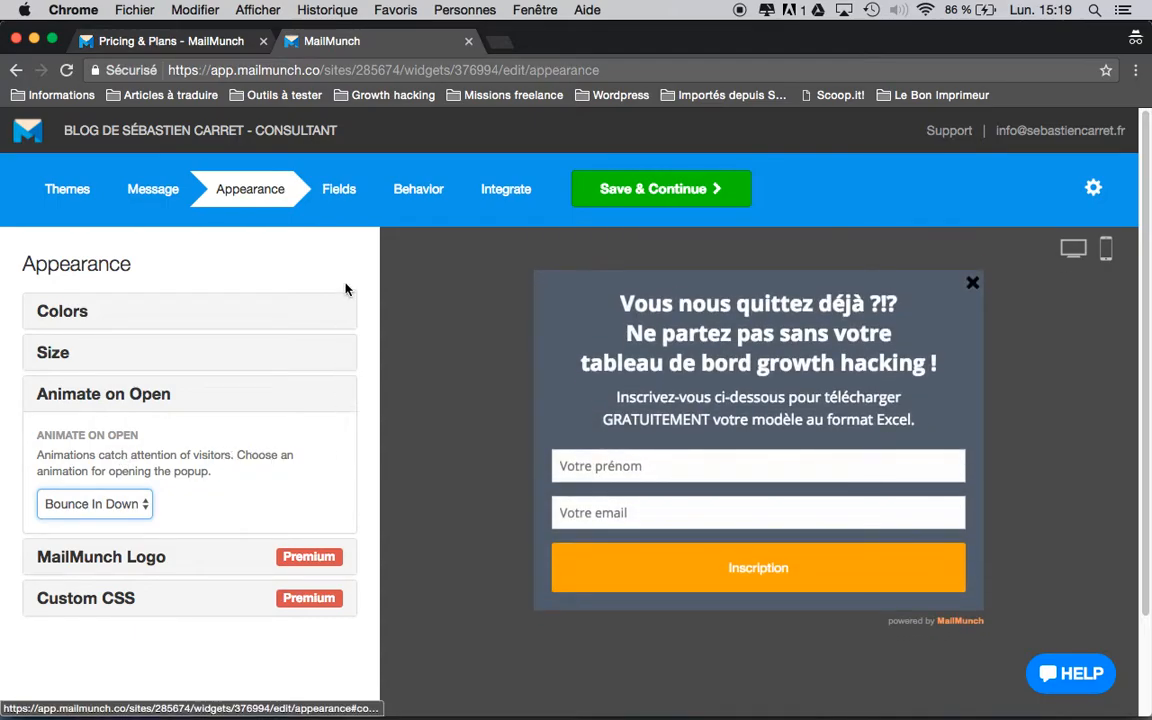
- Open the popup's form fields settings and check which field types can be added, without adding one
{"action": "left_click", "coordinate": [336, 187]}
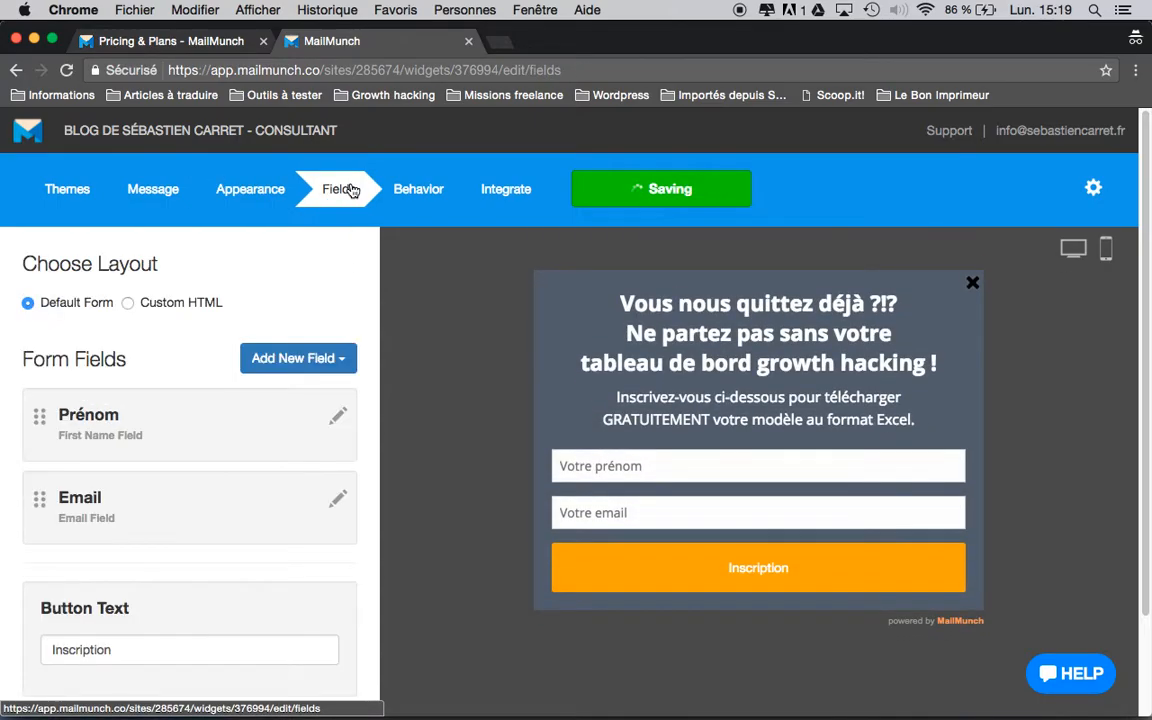
{"action": "scroll", "coordinate": [3, 403], "scroll_direction": "down", "scroll_amount": 1}
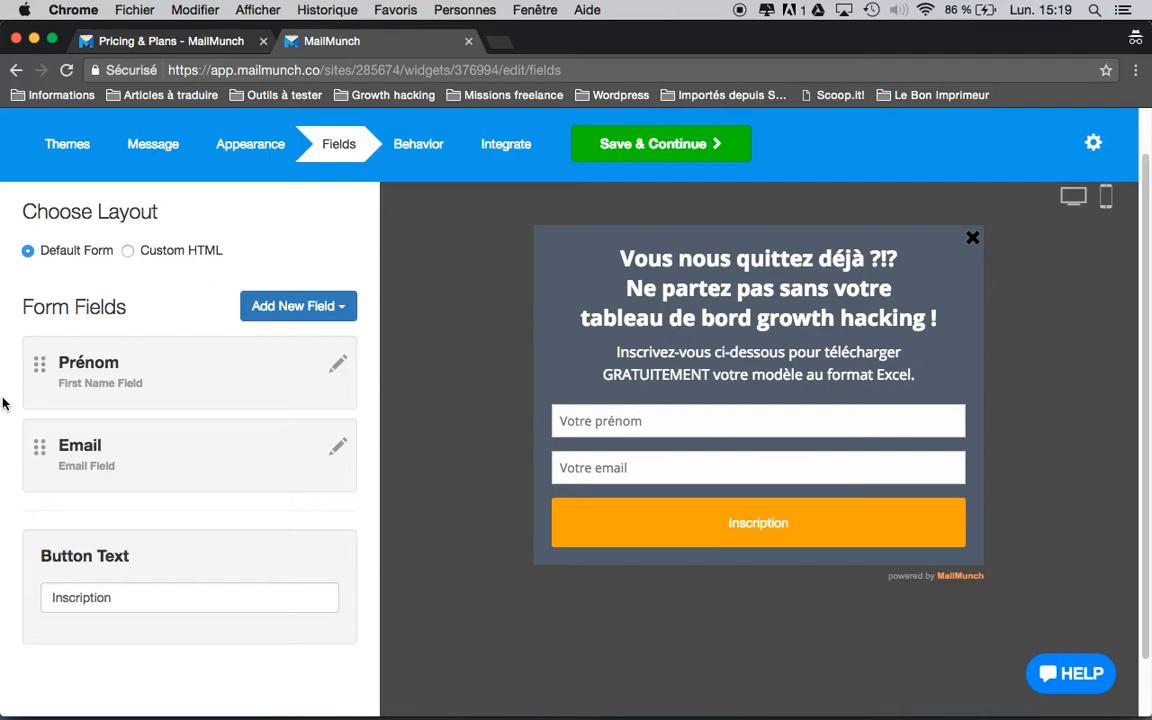
{"action": "left_click", "coordinate": [349, 309]}
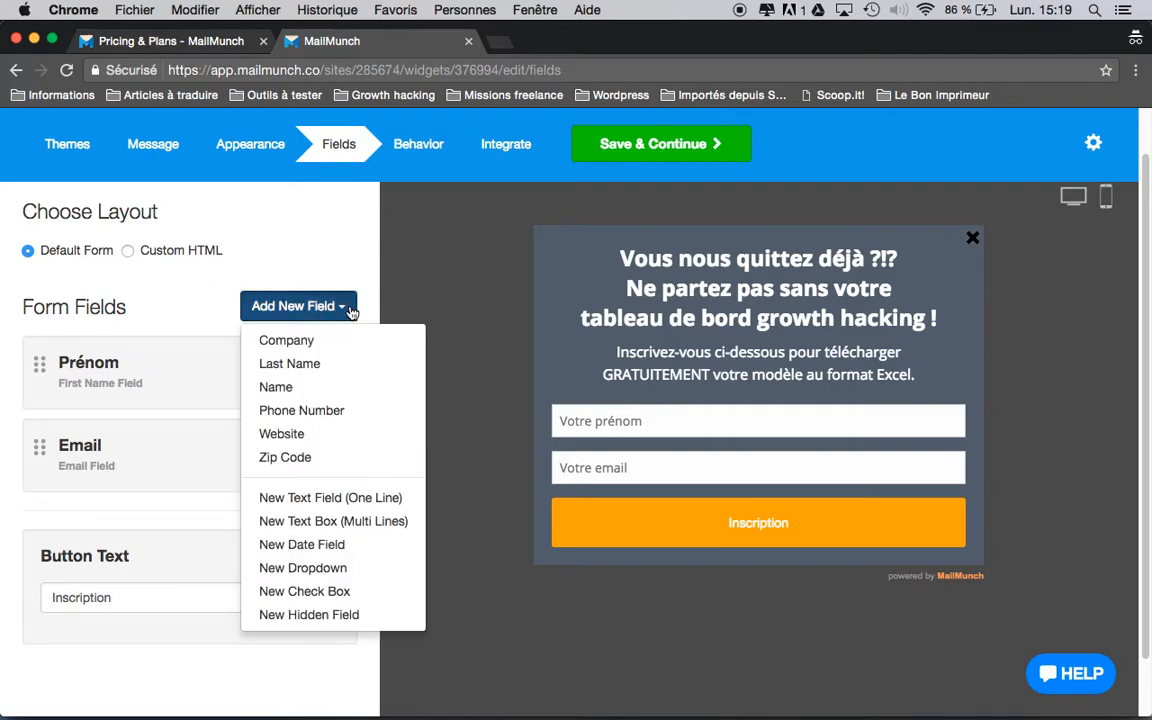
{"action": "left_click", "coordinate": [168, 320]}
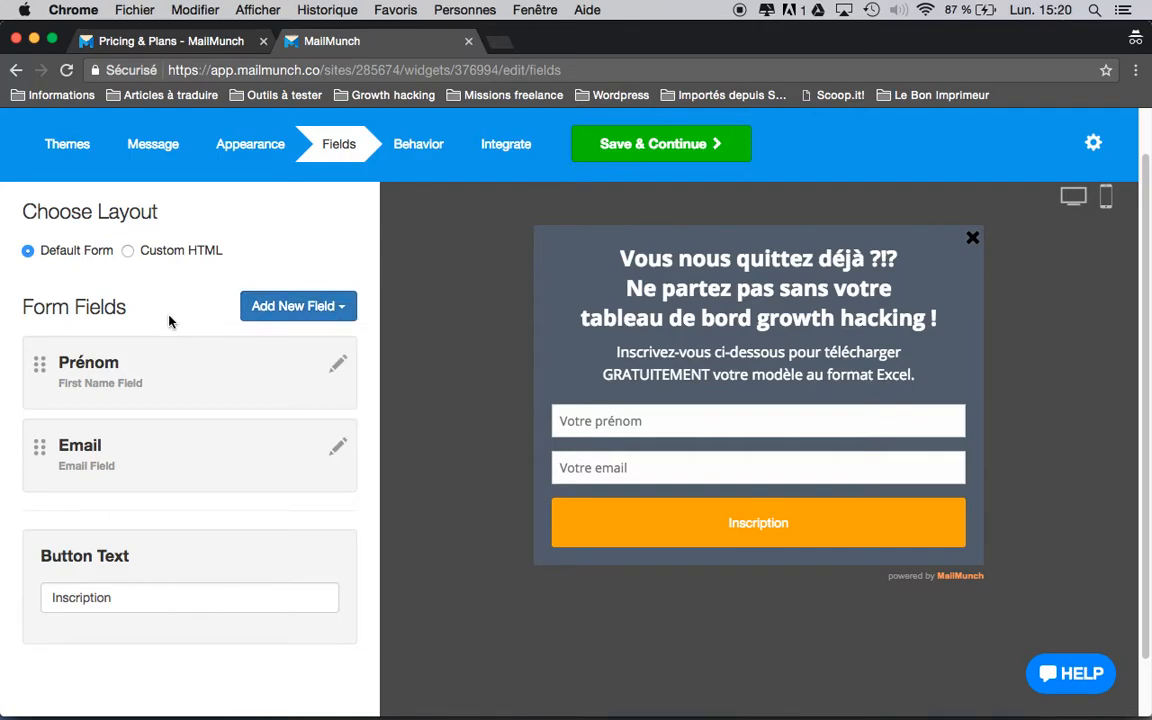
- Expand the Prénom field and examine its label, placeholder and required options
{"action": "left_click", "coordinate": [188, 371]}
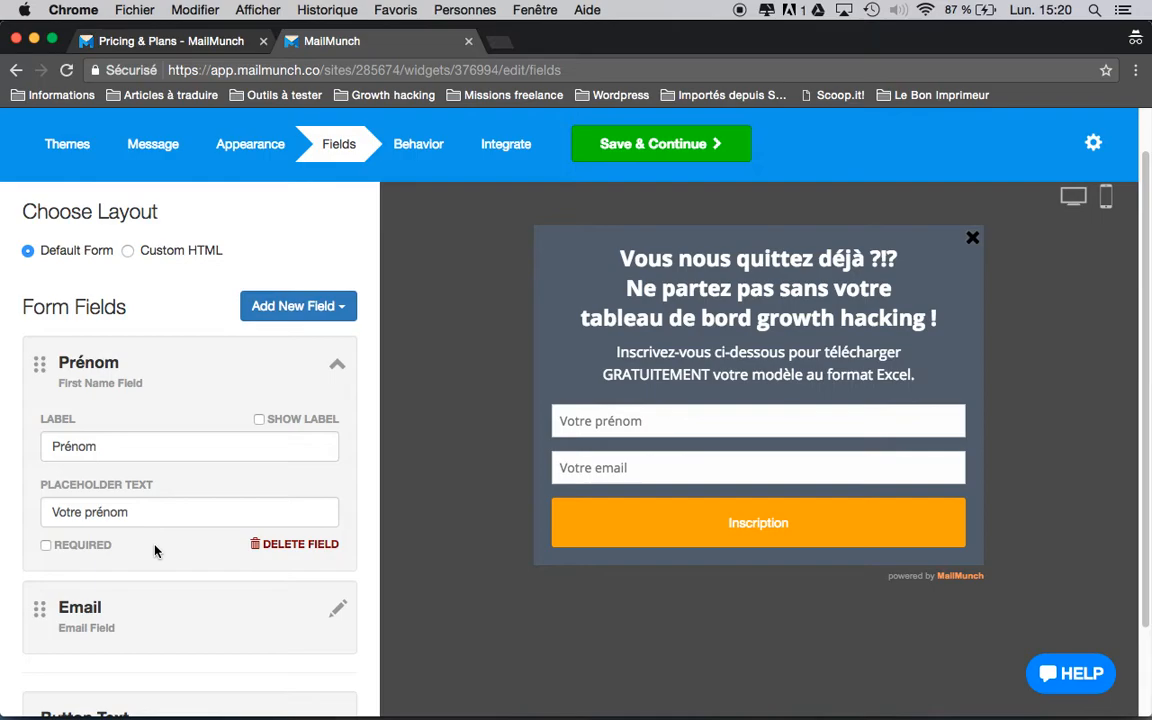
{"action": "scroll", "coordinate": [155, 550], "scroll_direction": "down", "scroll_amount": 2}
{"action": "scroll", "coordinate": [155, 550], "scroll_direction": "up", "scroll_amount": 4}
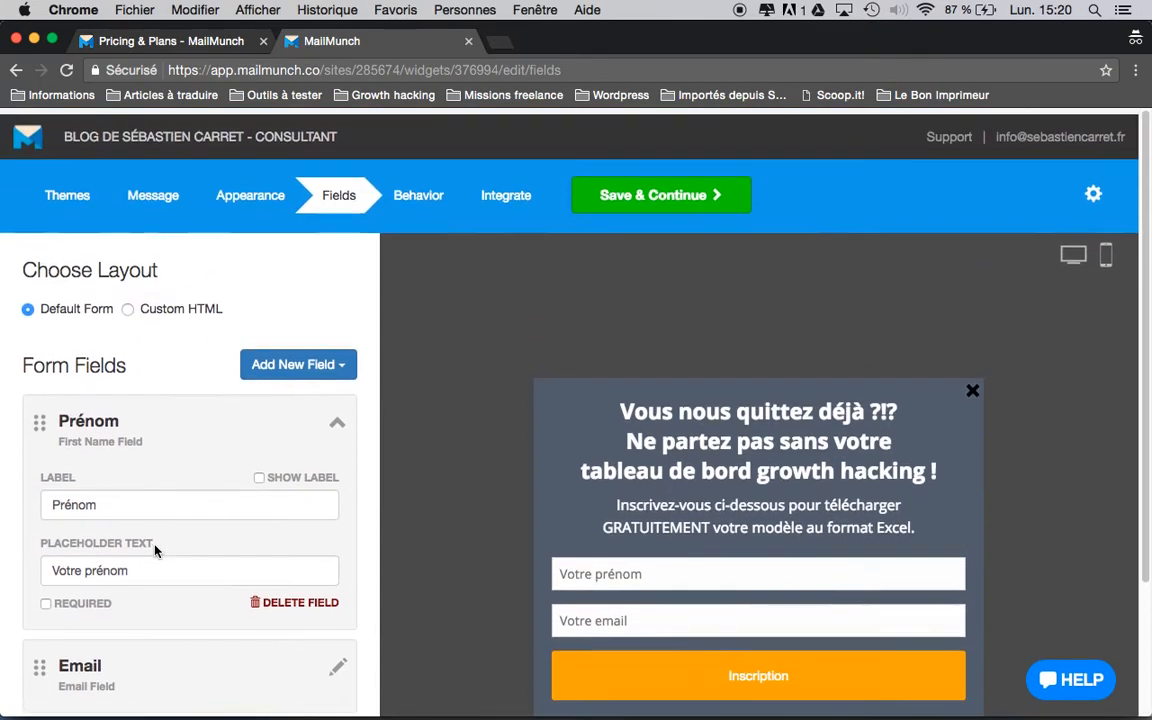
- Open the popup's behavior settings and review when it shows, including page load, exit, first visit and frequency options
{"action": "left_click", "coordinate": [416, 198]}
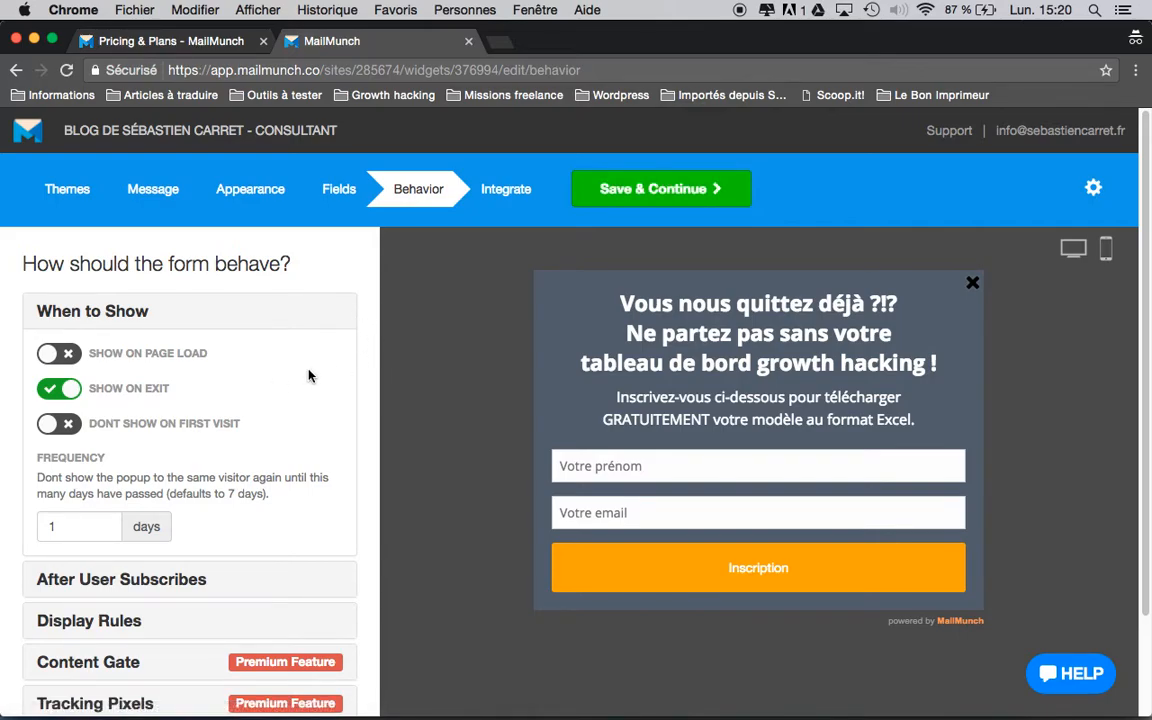
{"action": "scroll", "coordinate": [309, 376], "scroll_direction": "down", "scroll_amount": 1}
{"action": "mouse_move", "coordinate": [147, 342]}
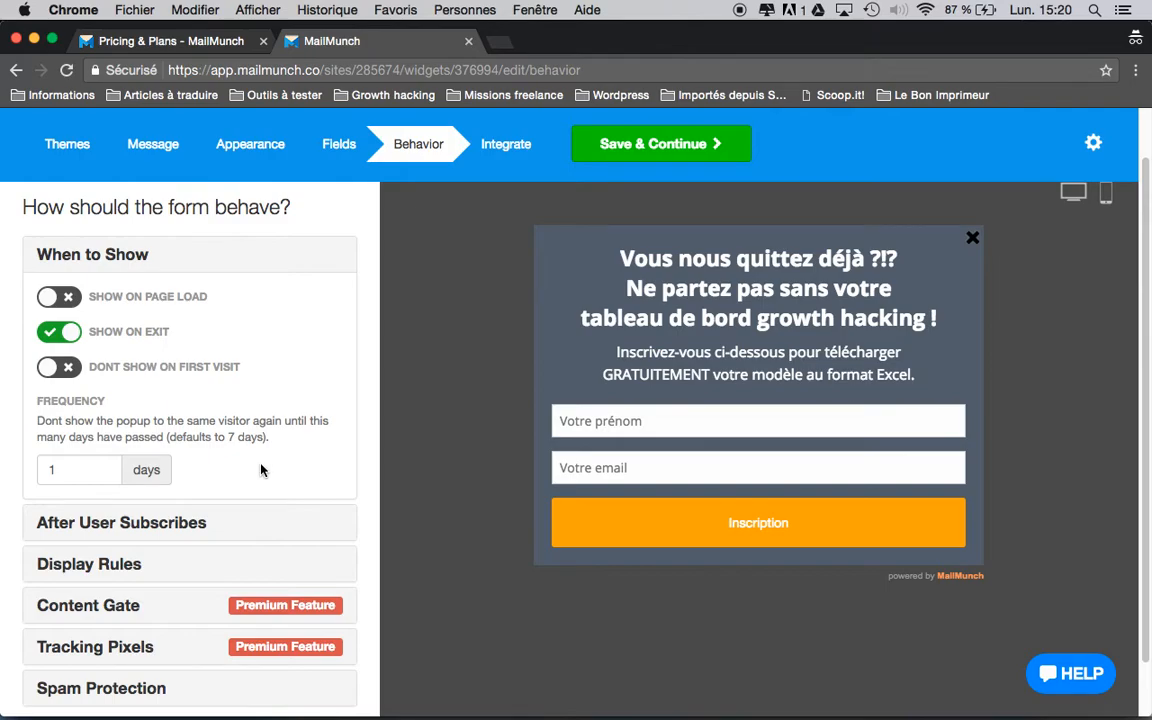
{"action": "scroll", "coordinate": [261, 470], "scroll_direction": "down", "scroll_amount": 1}
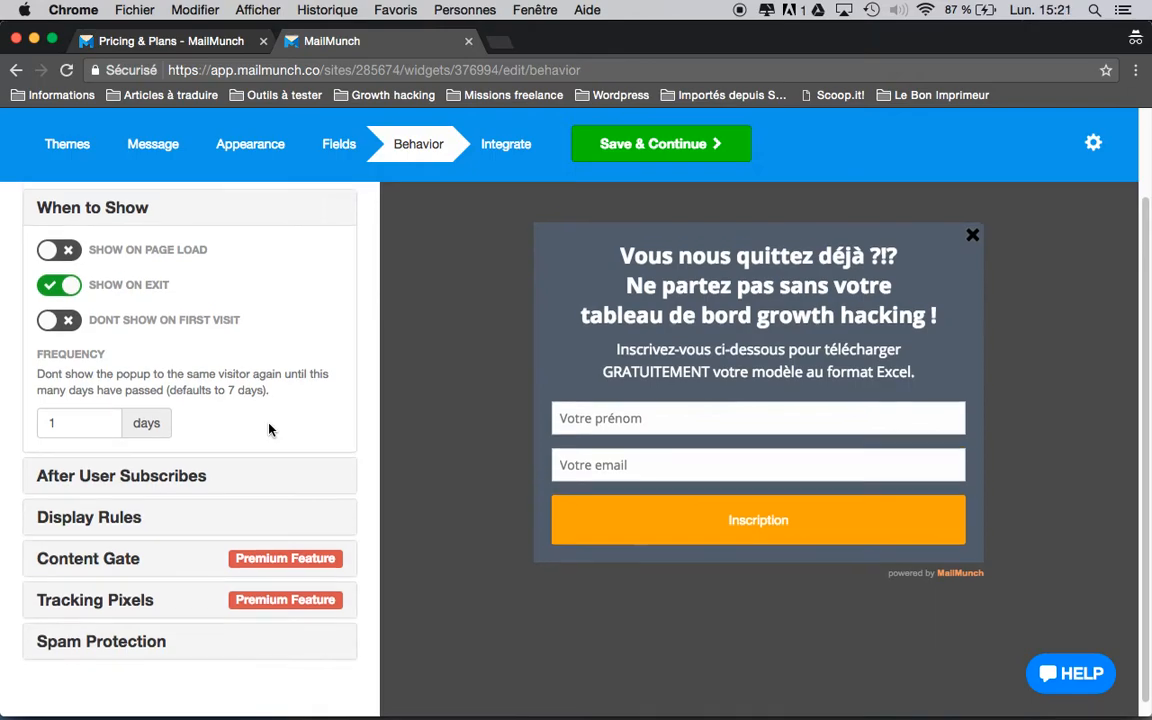
{"action": "scroll", "coordinate": [268, 430], "scroll_direction": "down", "scroll_amount": 1}
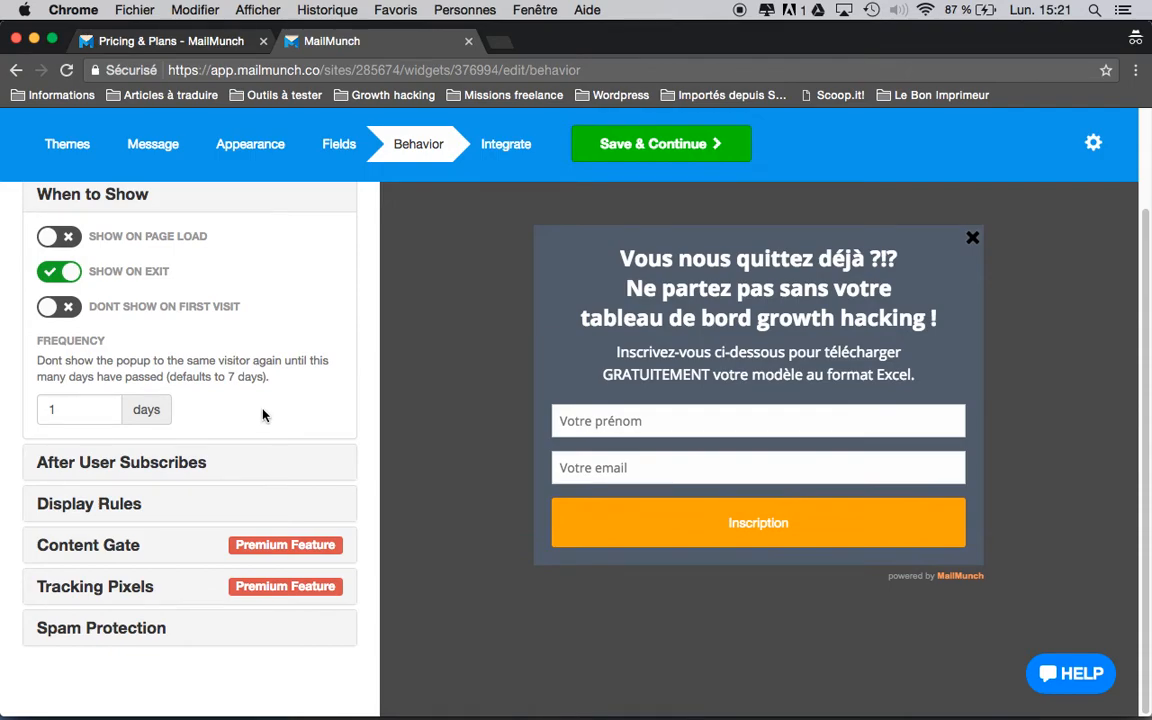
- Review the subscriber list, redirect and notification options applied after subscribing, and the display rules for devices and pages
{"action": "left_click", "coordinate": [200, 463]}
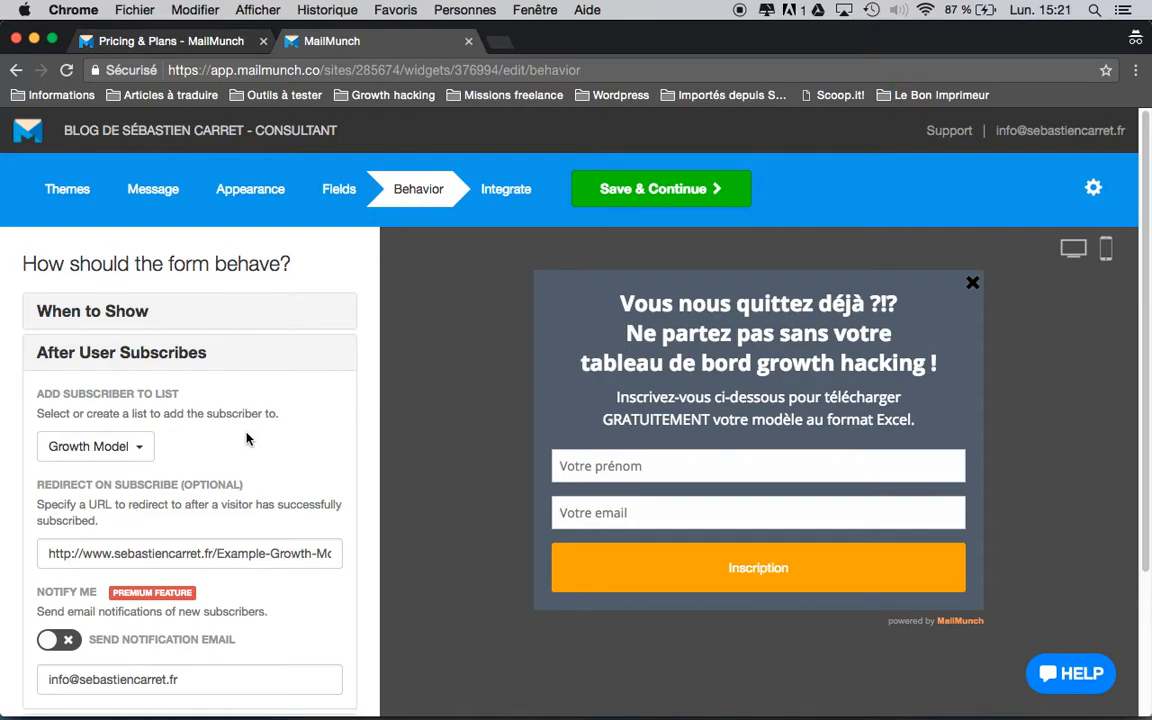
{"action": "scroll", "coordinate": [300, 600], "scroll_direction": "down", "scroll_amount": 5}
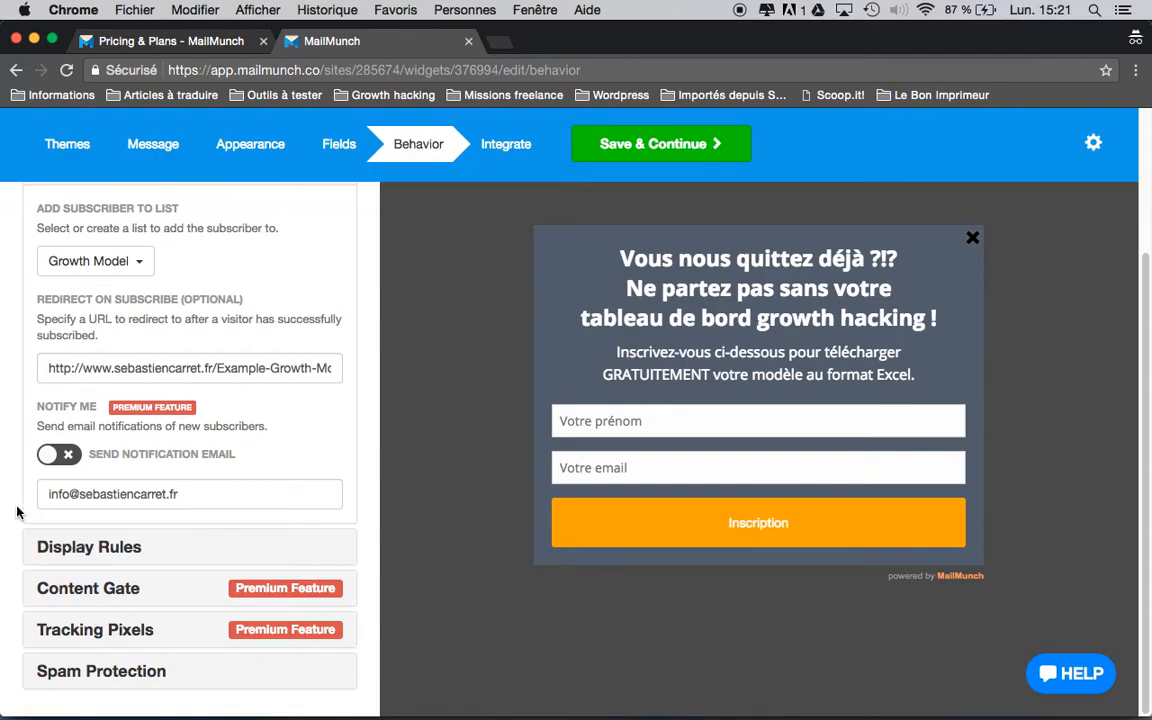
{"action": "left_click", "coordinate": [85, 546]}
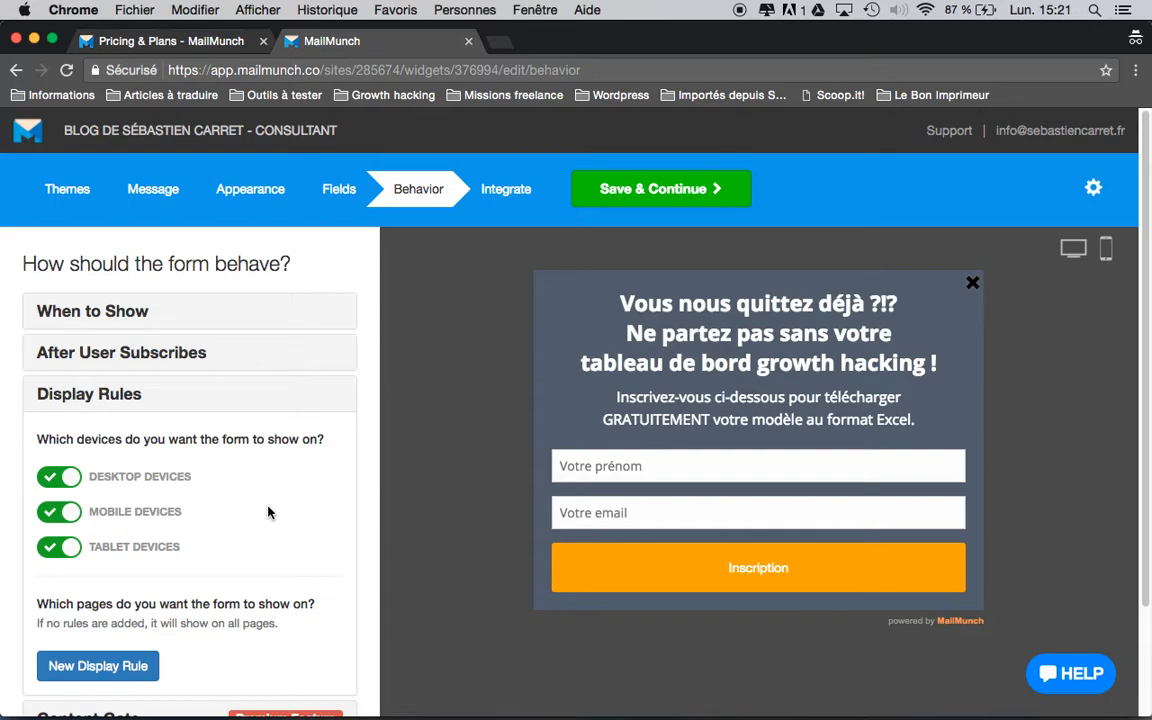
{"action": "scroll", "coordinate": [268, 512], "scroll_direction": "down", "scroll_amount": 2}
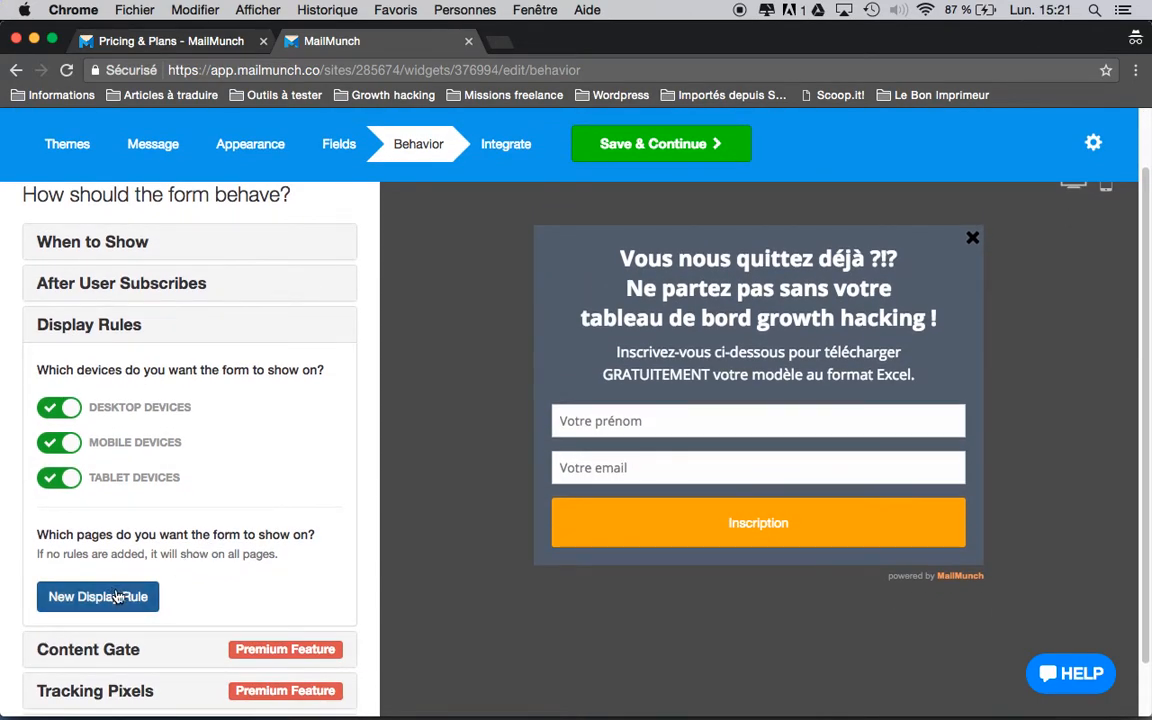
{"action": "scroll", "coordinate": [253, 480], "scroll_direction": "up", "scroll_amount": 2}
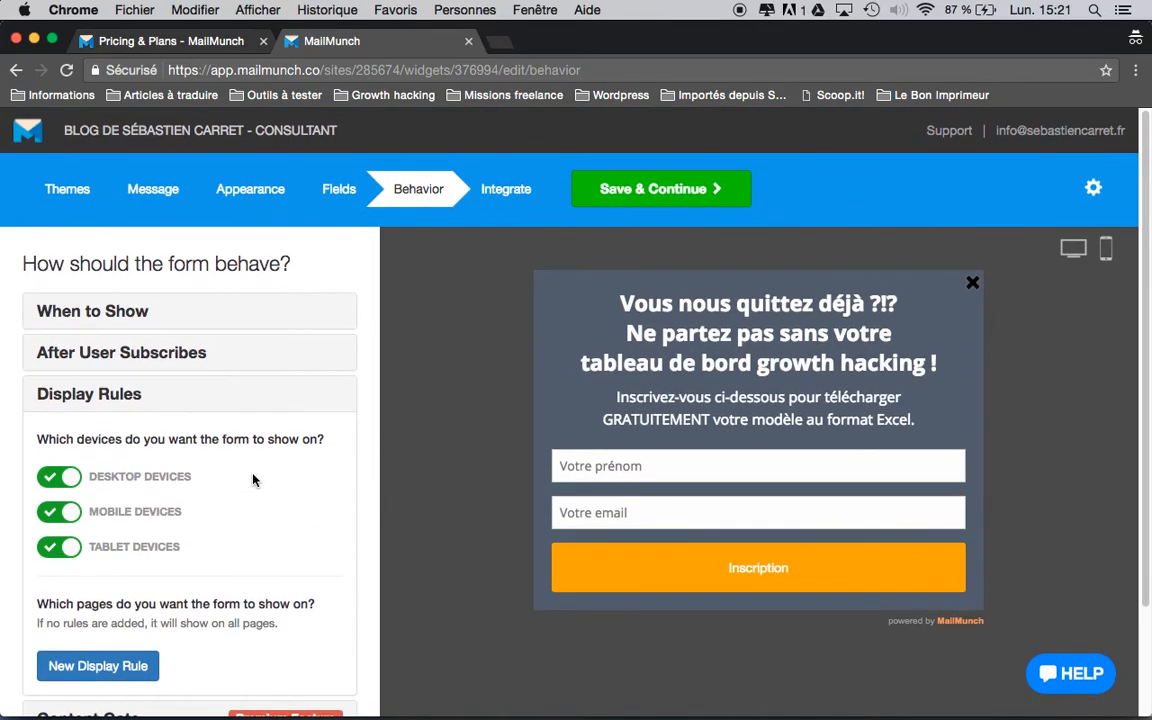
- Open the popup's integration settings and look through the email marketing service providers it can connect to
{"action": "left_click", "coordinate": [520, 199]}
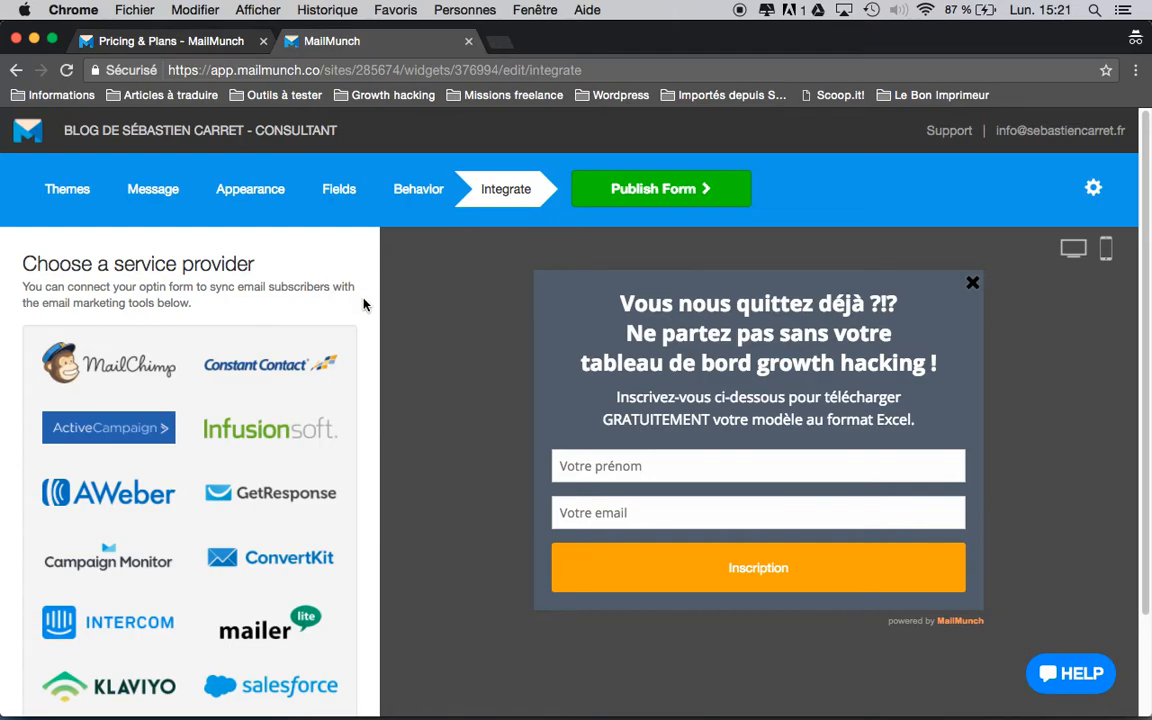
{"action": "scroll", "coordinate": [364, 305], "scroll_direction": "down", "scroll_amount": 3}
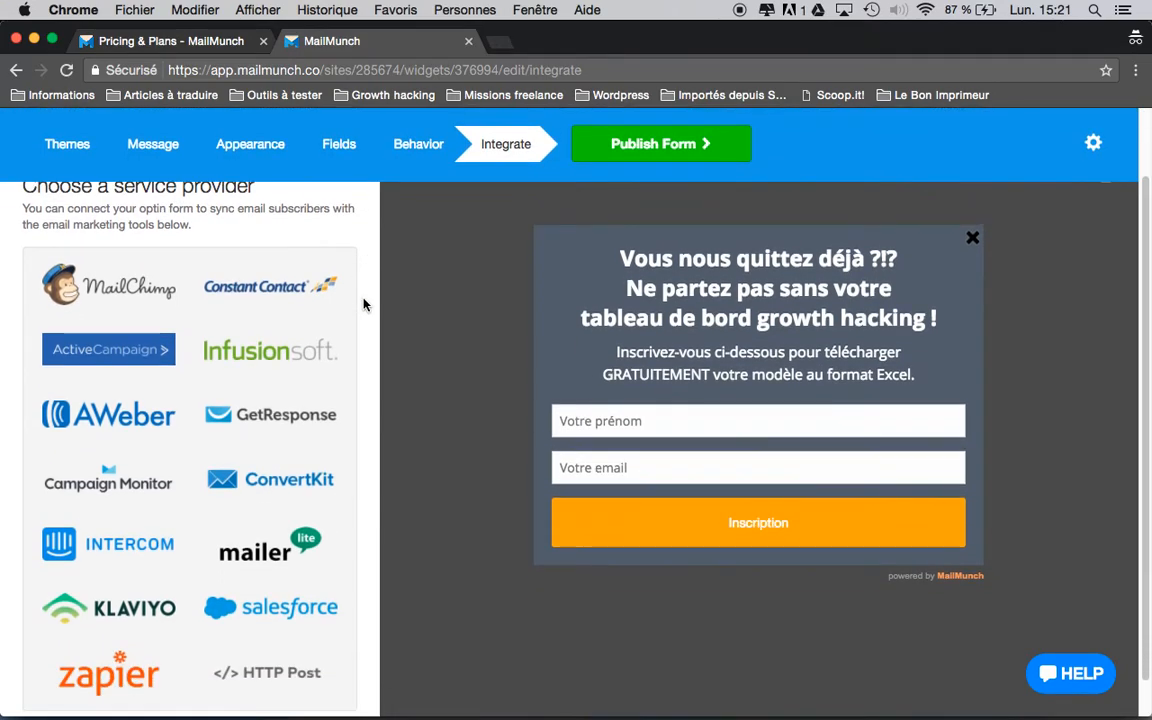
{"action": "scroll", "coordinate": [364, 305], "scroll_direction": "down", "scroll_amount": 1}
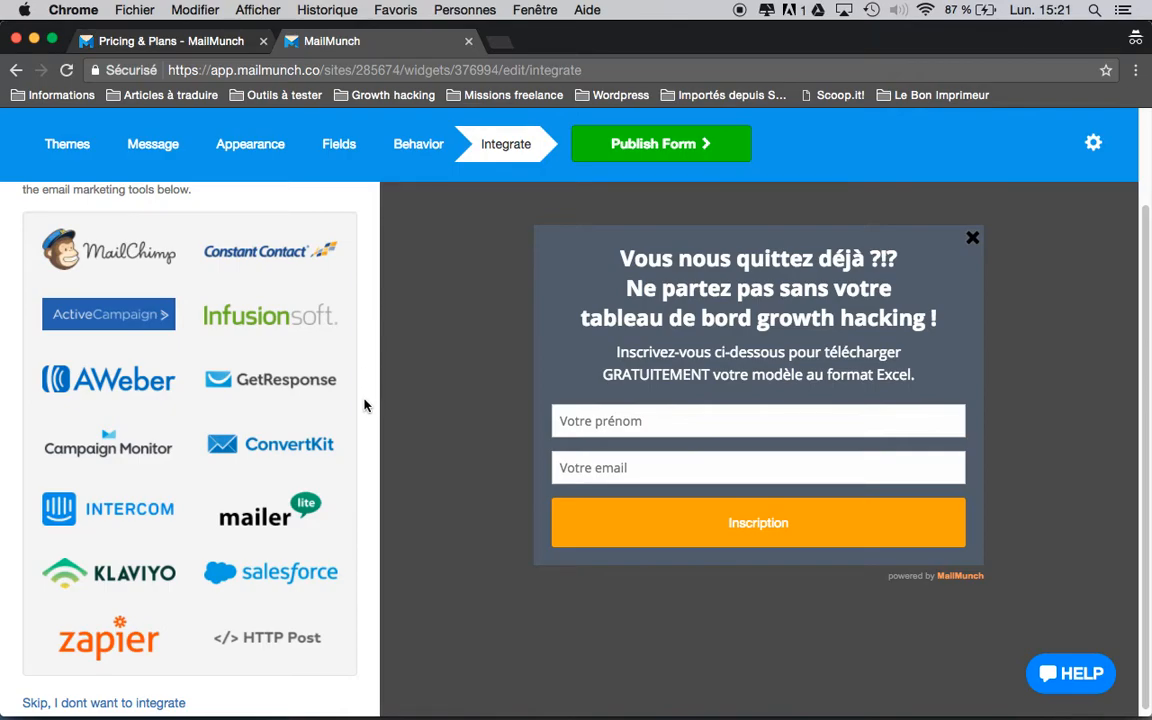
{"action": "scroll", "coordinate": [366, 476], "scroll_direction": "down", "scroll_amount": 1}
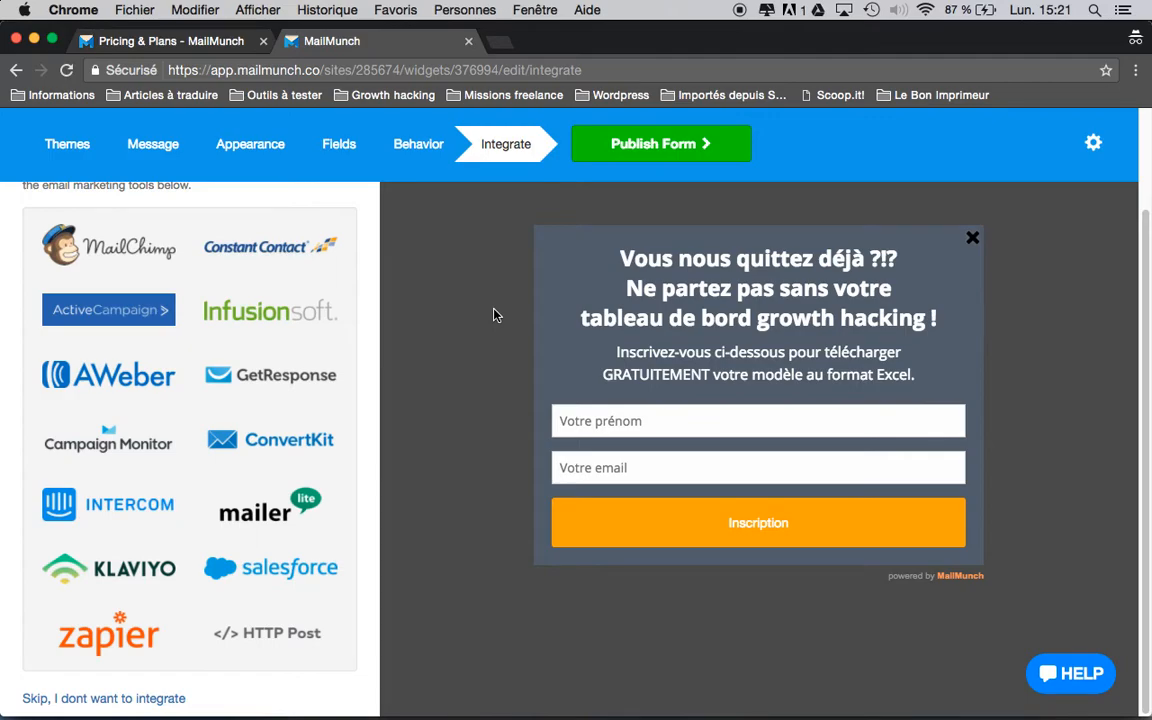
- Publish the form and finish the setup, declining to set up a welcome email
{"action": "left_click", "coordinate": [645, 151]}
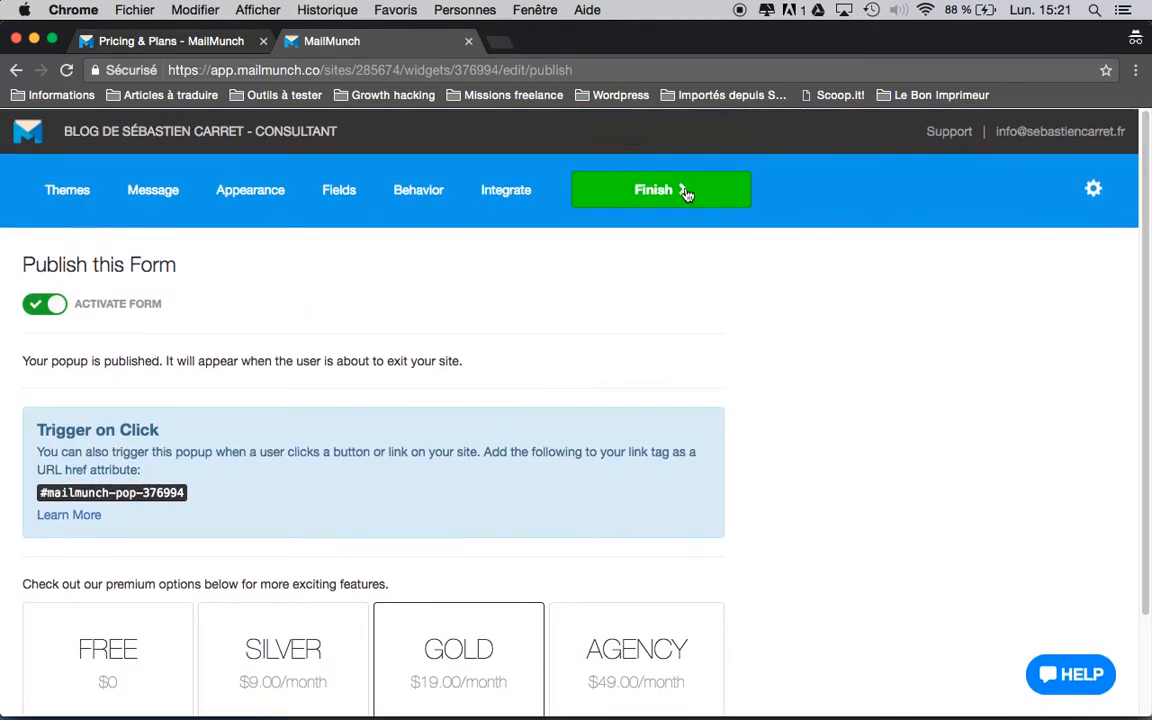
{"action": "left_click", "coordinate": [697, 191]}
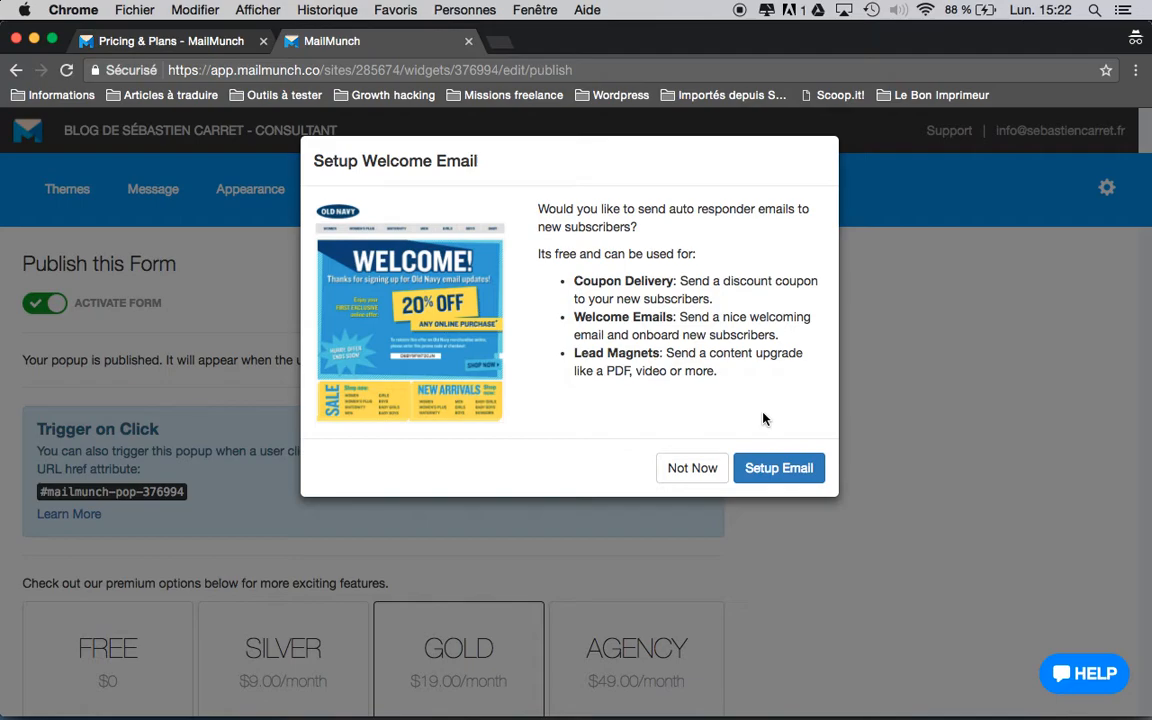
{"action": "left_click", "coordinate": [694, 468]}
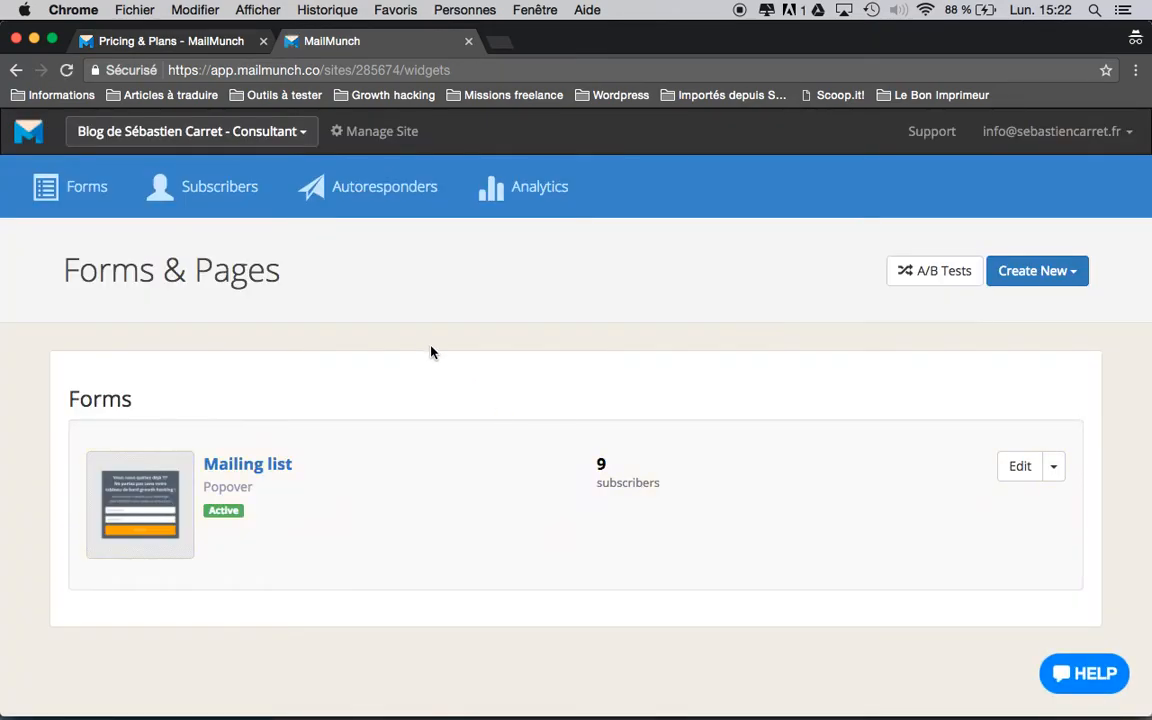
- Display the site's installation code from the site management page and select the whole code snippet
{"action": "left_click", "coordinate": [402, 136]}
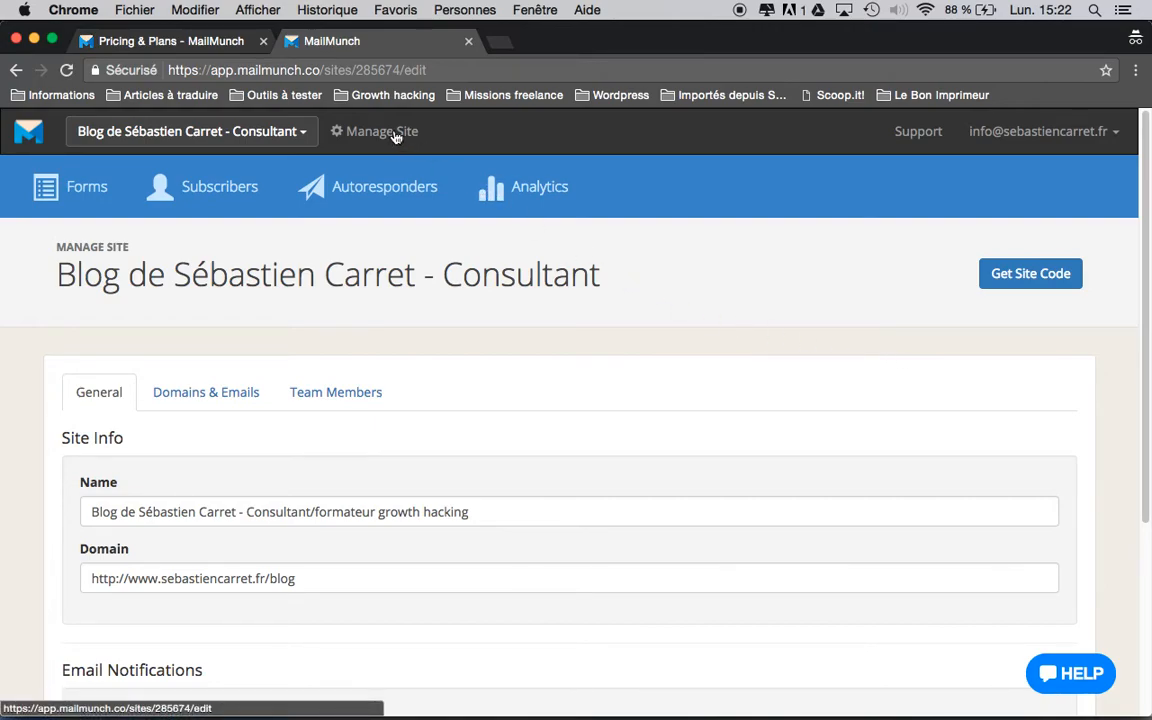
{"action": "left_click", "coordinate": [1032, 280]}
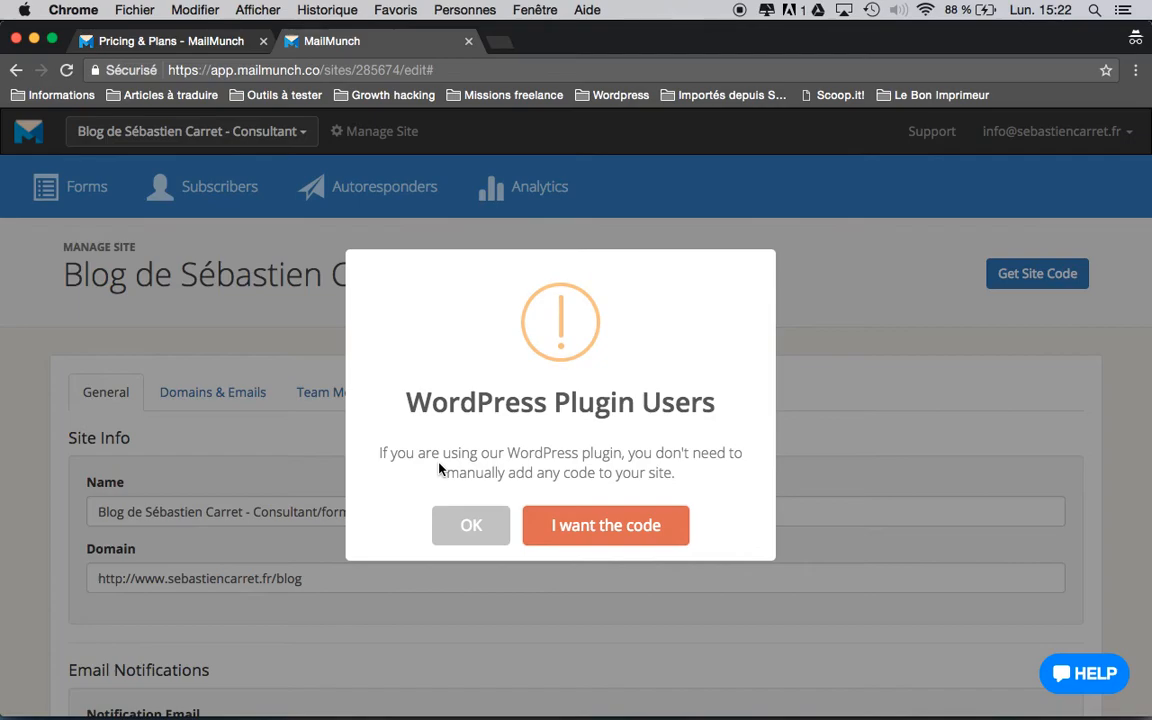
{"action": "left_click", "coordinate": [676, 529]}
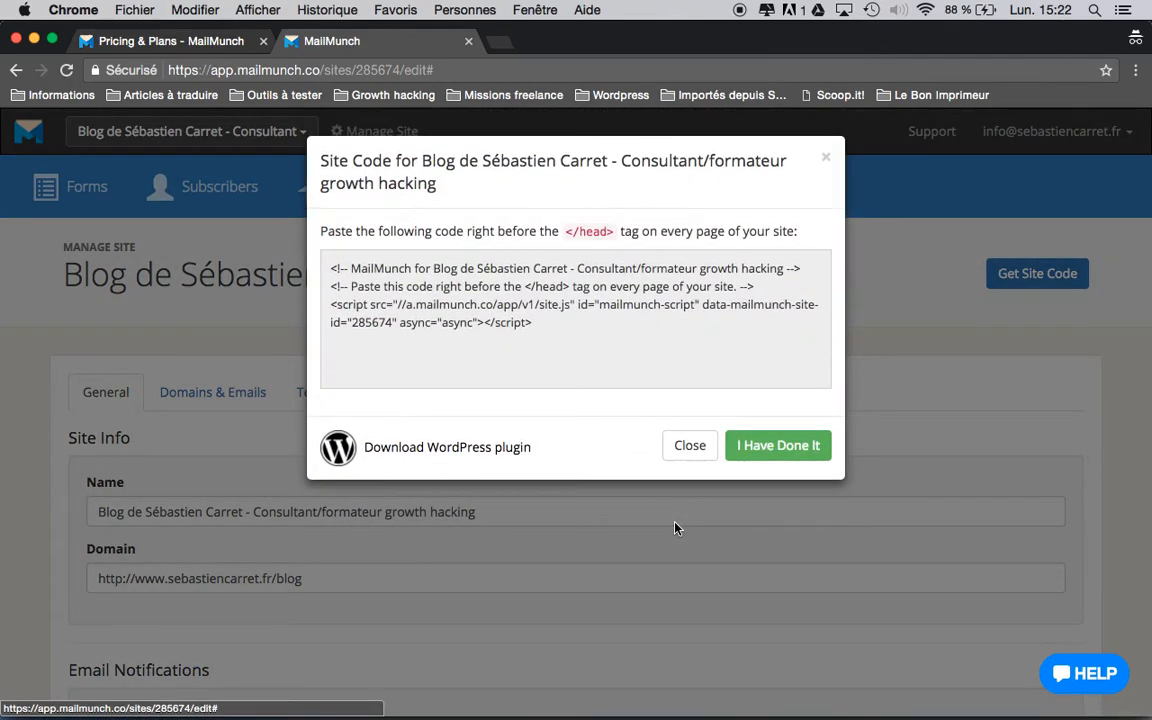
{"action": "left_click", "coordinate": [623, 342]}
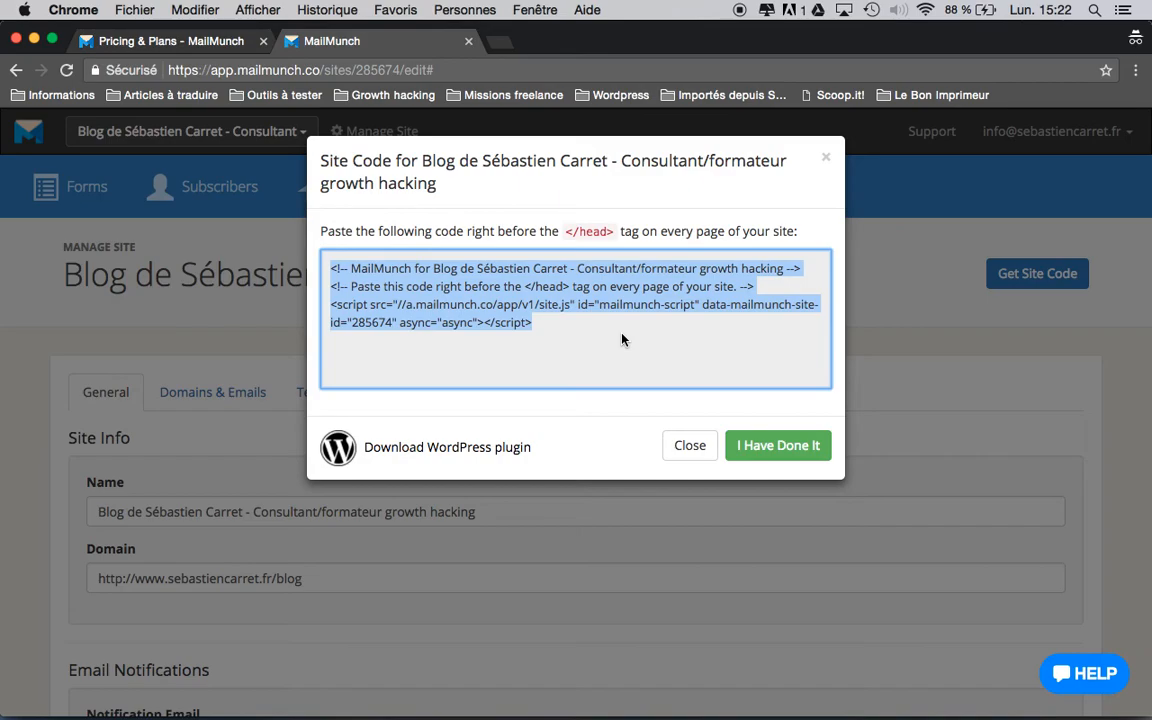
- Confirm that the site code has been installed and close the site management page
{"action": "left_click", "coordinate": [779, 446]}
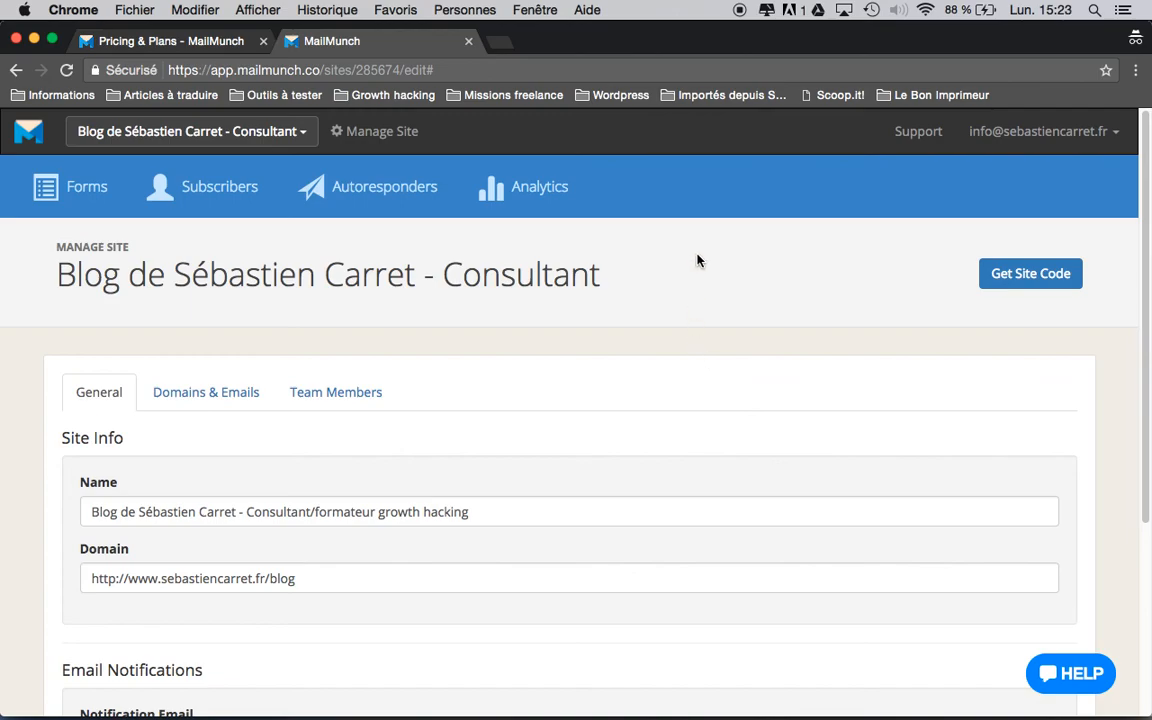
{"action": "left_click", "coordinate": [469, 42]}
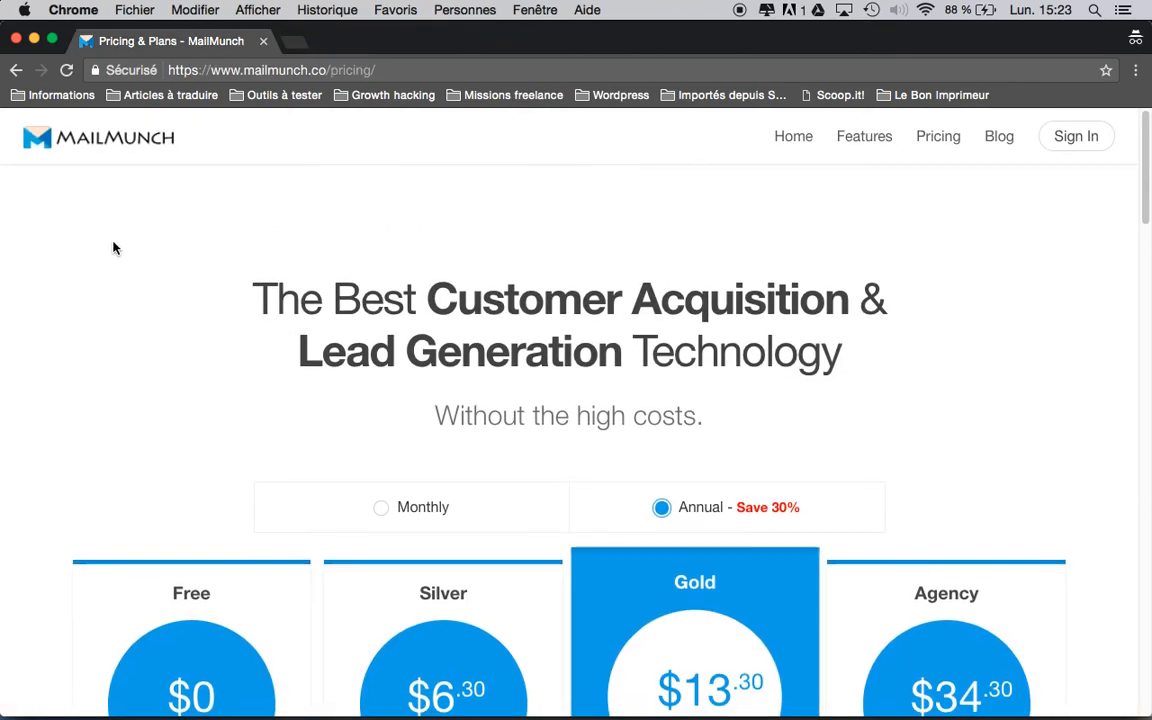